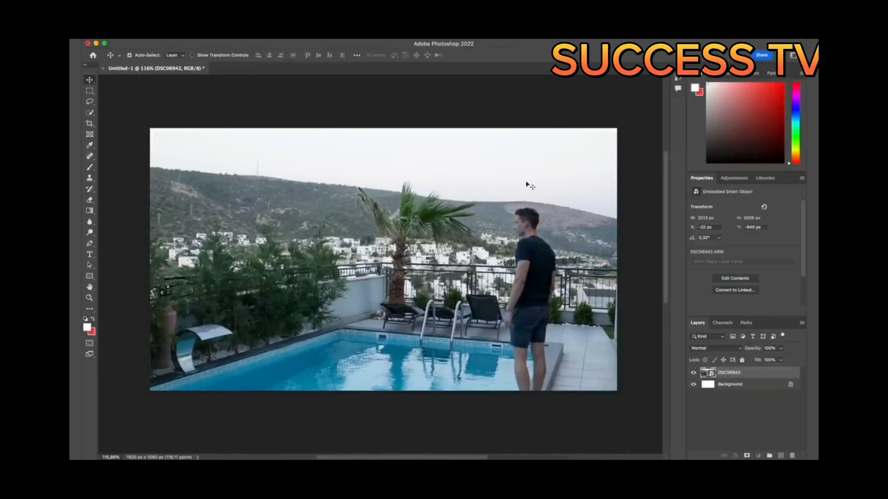
Nudge the pool photo slightly to the right on the canvas.
left_click_drag(525, 179, 529, 179)
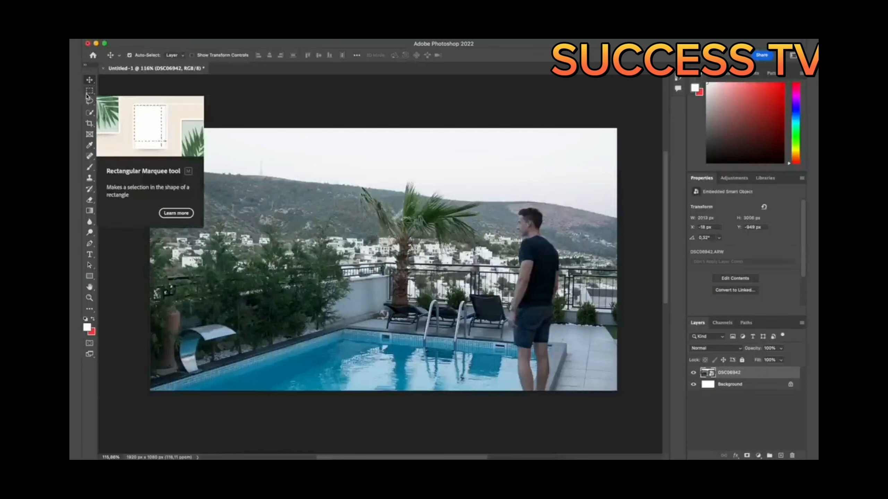
Select a rectangular area around the palm tree with the Rectangular Marquee tool and copy it to a new layer.
left_click(89, 93)
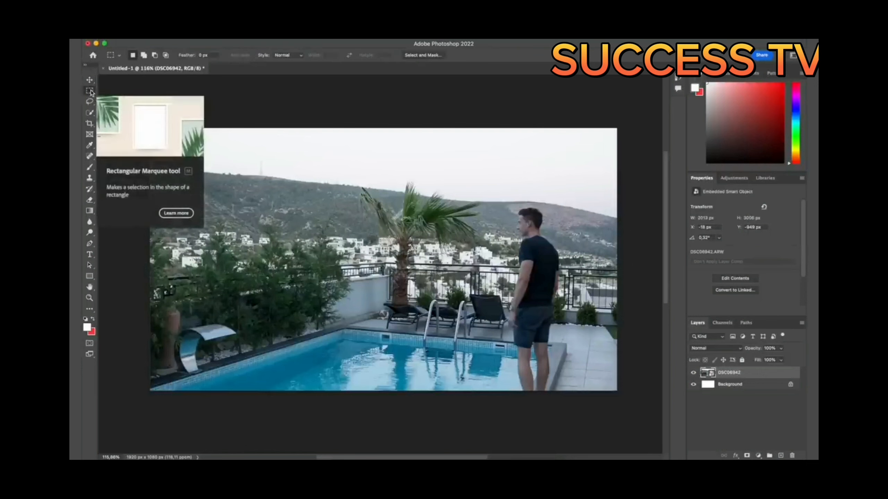
right_click(91, 93)
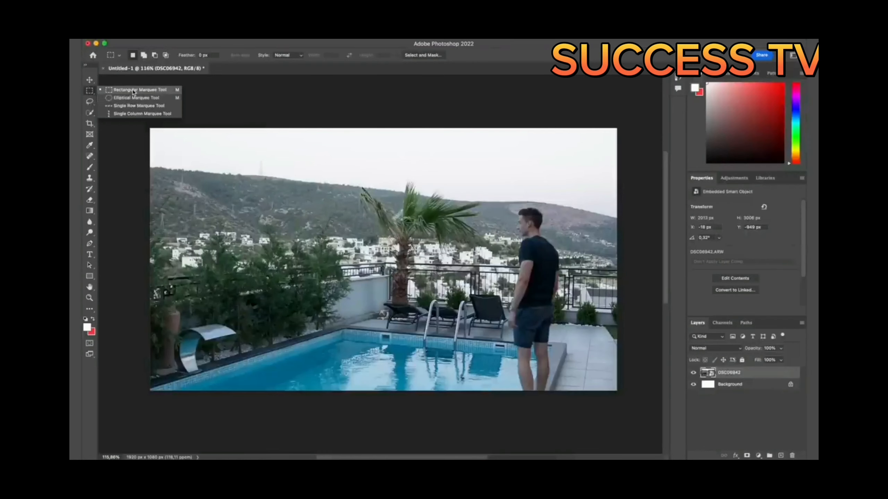
left_click(133, 91)
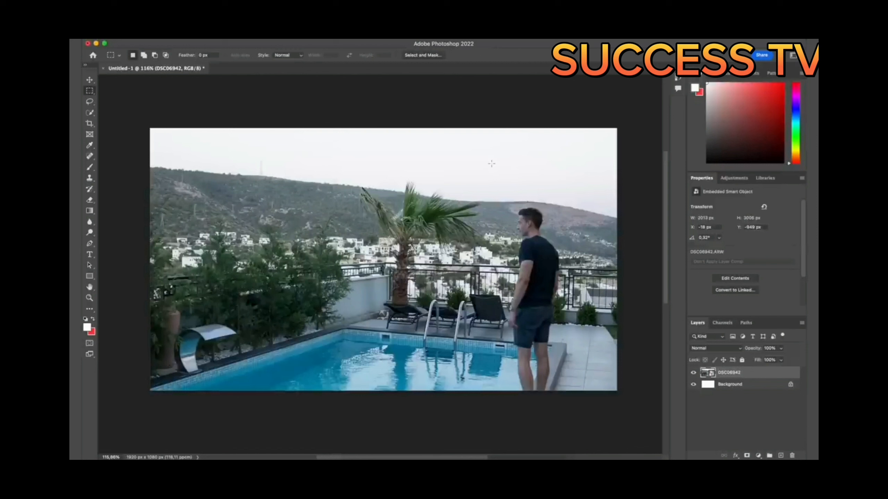
left_click_drag(491, 164, 321, 337)
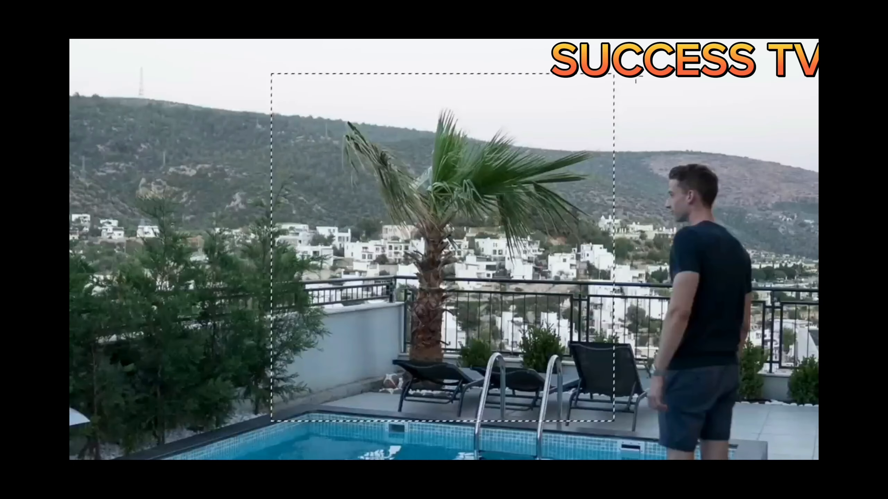
key("ctrl+j")
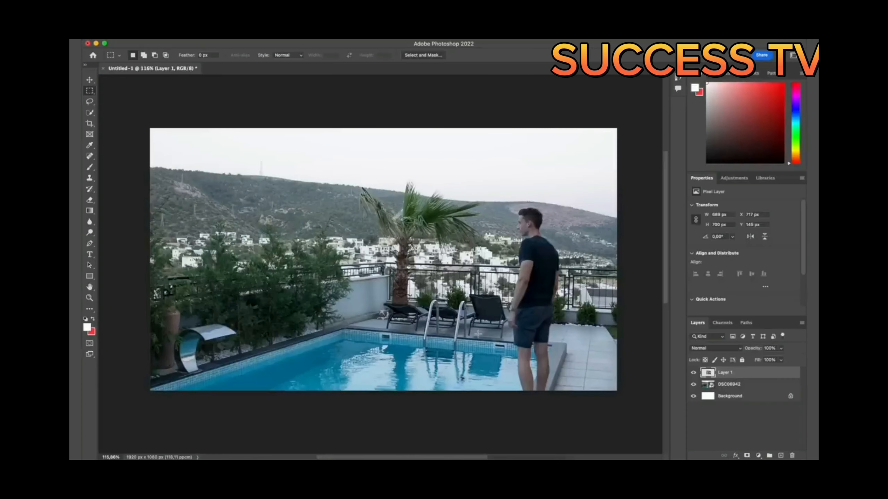
Hide the DSC06942 photo layer and move the copied palm-tree piece slightly down and to the left.
left_click(694, 385)
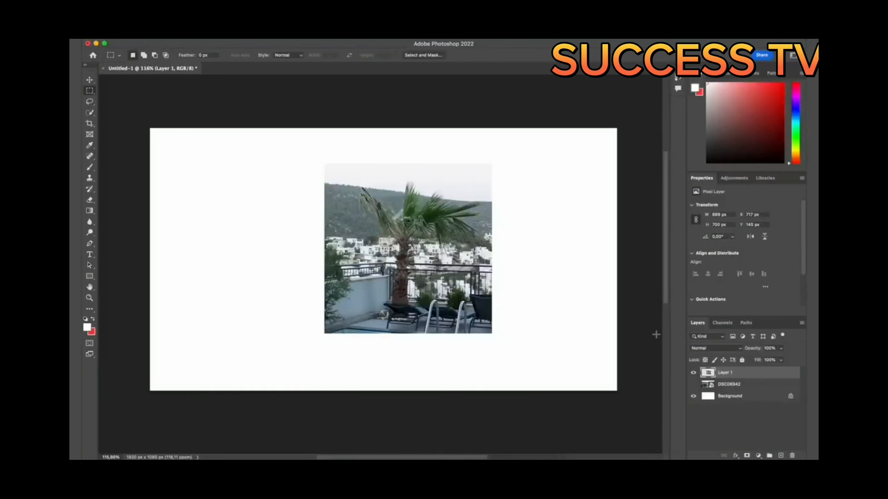
left_click(90, 80)
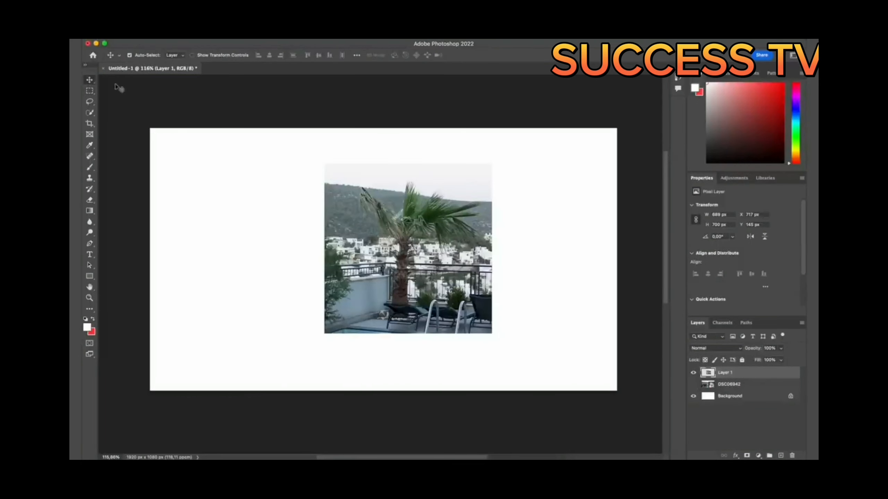
mouse_move(431, 245)
left_mouse_down()
mouse_move(399, 230)
mouse_move(442, 242)
mouse_move(417, 254)
left_mouse_up()
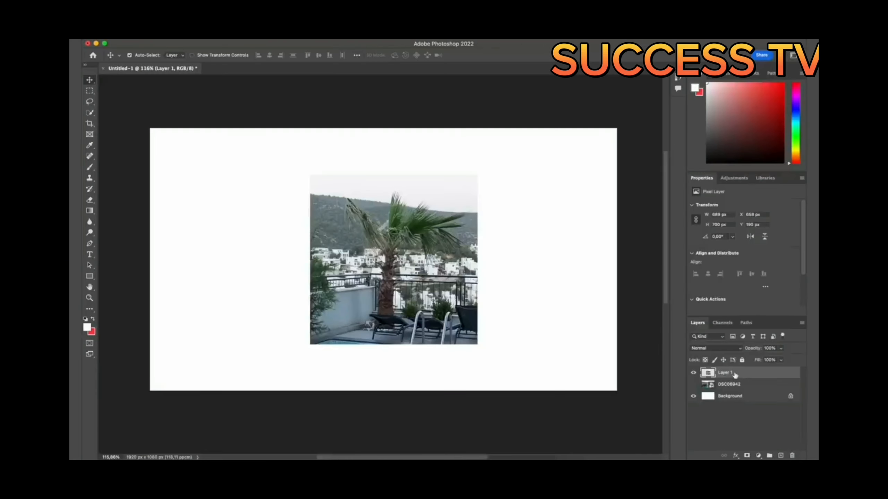
Delete the copied palm-tree layer and show the DSC06942 photo layer again.
key("Delete")
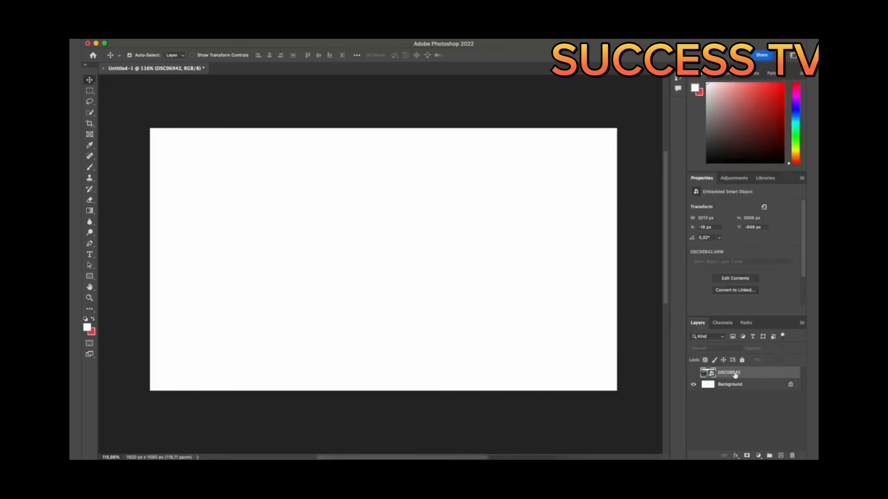
left_click(694, 373)
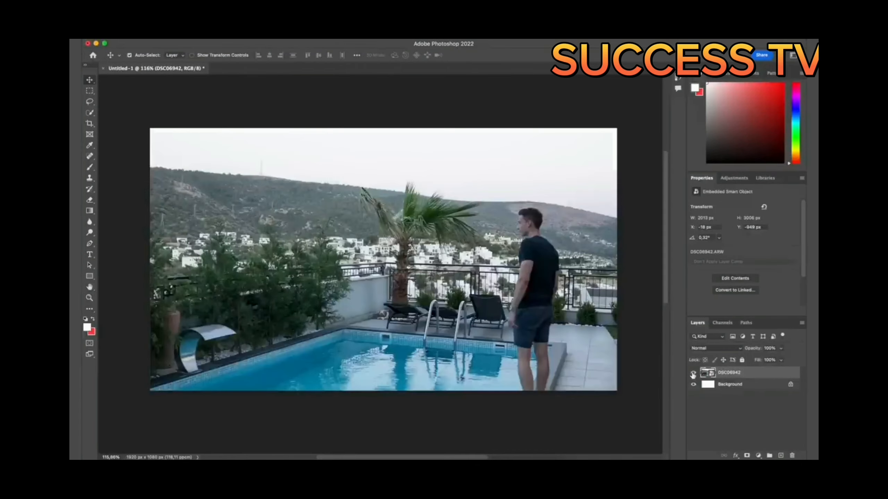
Try outlining the man freehand with the Lasso tool, starting along his legs.
left_click(89, 102)
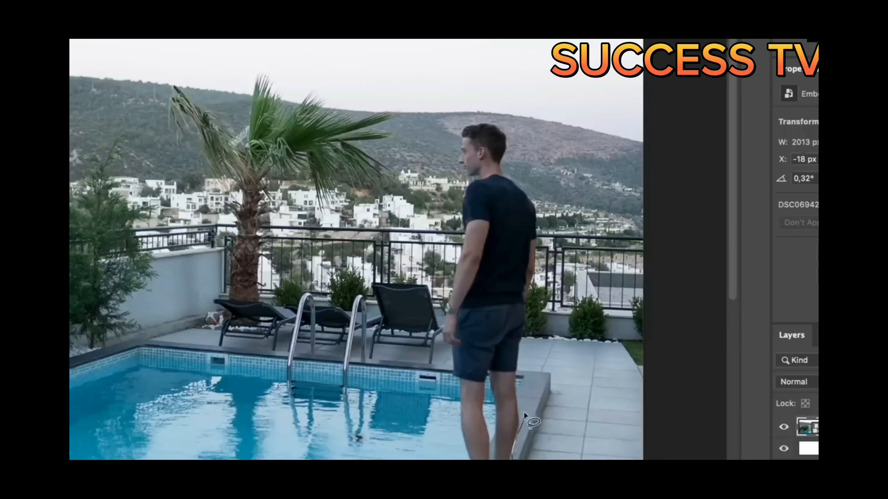
mouse_move(524, 414)
left_mouse_down()
mouse_move(559, 280)
mouse_move(559, 234)
mouse_move(540, 121)
mouse_move(507, 94)
mouse_move(438, 108)
mouse_move(440, 211)
mouse_move(412, 290)
mouse_move(449, 460)
left_mouse_up()
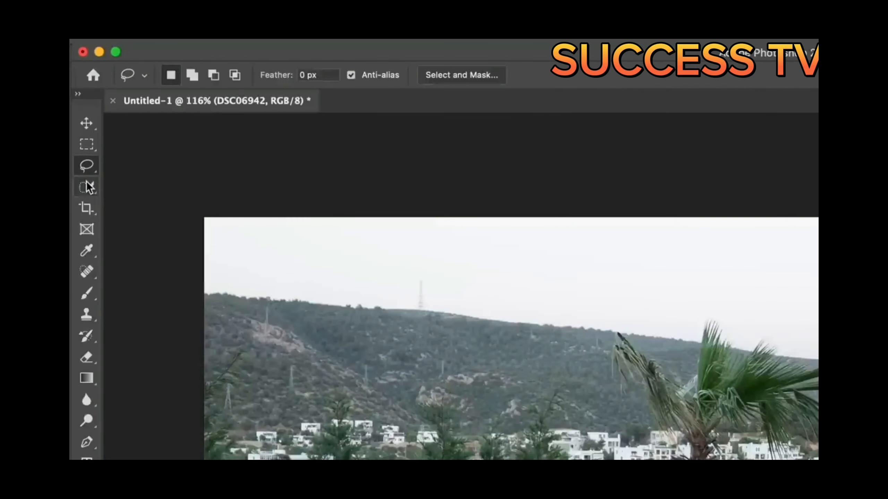
Select the whole man from head to feet with the Quick Selection tool in add-to-selection mode, using a size 30 brush.
left_click(90, 112)
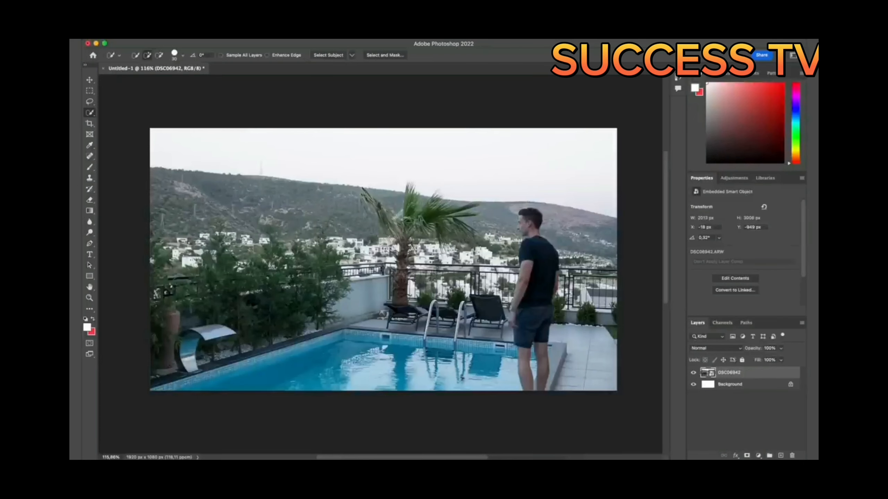
scroll(578, 276, "up", 5)
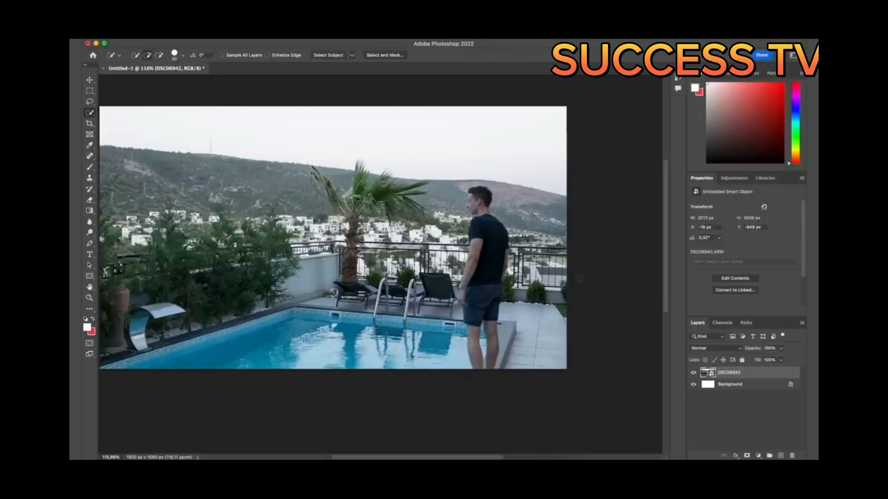
scroll(579, 276, "down", 1)
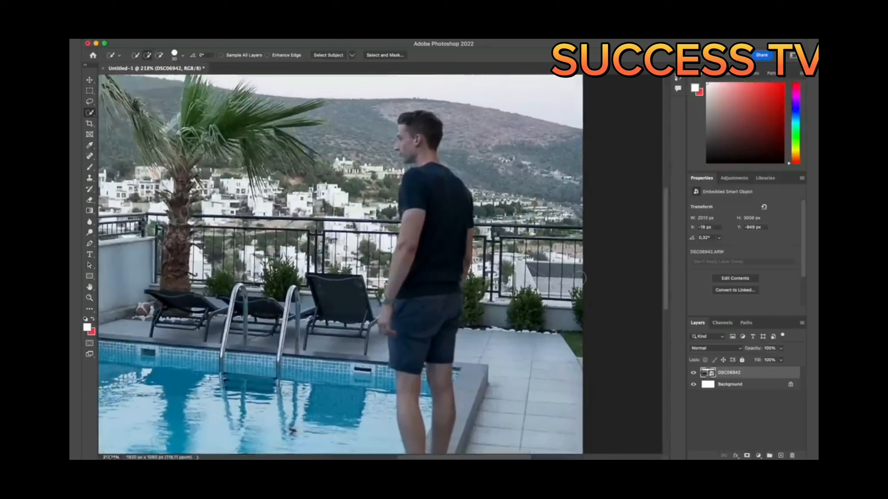
scroll(436, 210, "down", 2)
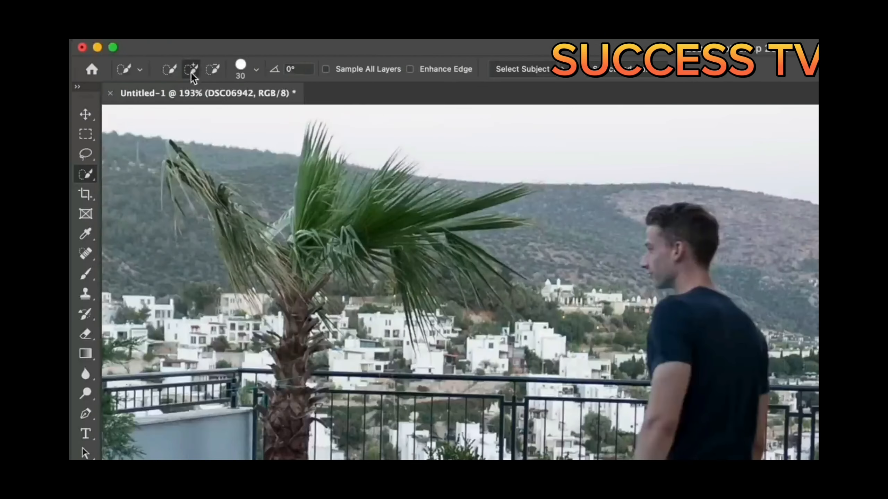
left_click(215, 72)
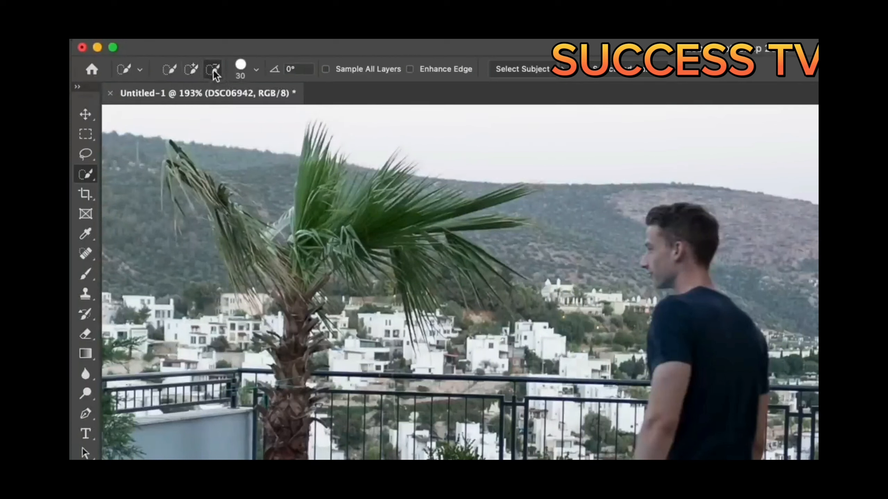
left_click(196, 72)
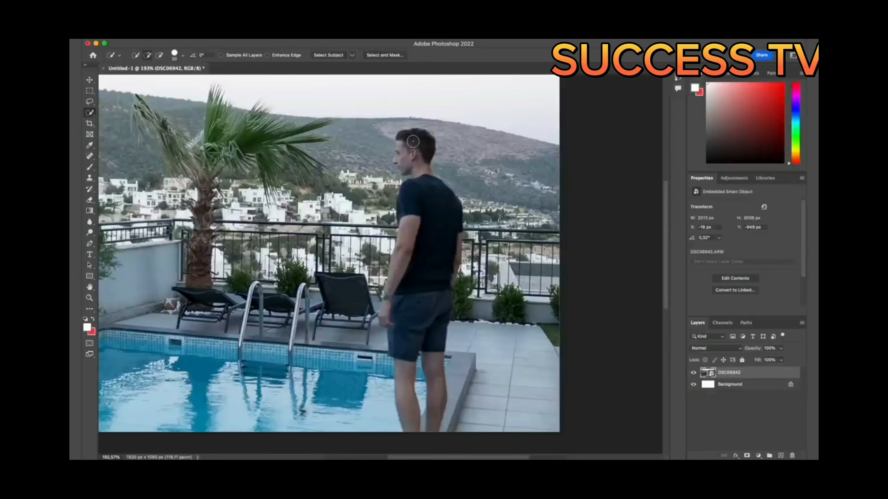
mouse_move(675, 224)
left_mouse_down()
mouse_move(688, 237)
mouse_move(675, 259)
left_mouse_up()
mouse_move(437, 202)
left_mouse_down()
mouse_move(395, 290)
mouse_move(451, 266)
mouse_move(414, 310)
mouse_move(442, 413)
mouse_move(408, 402)
left_mouse_up()
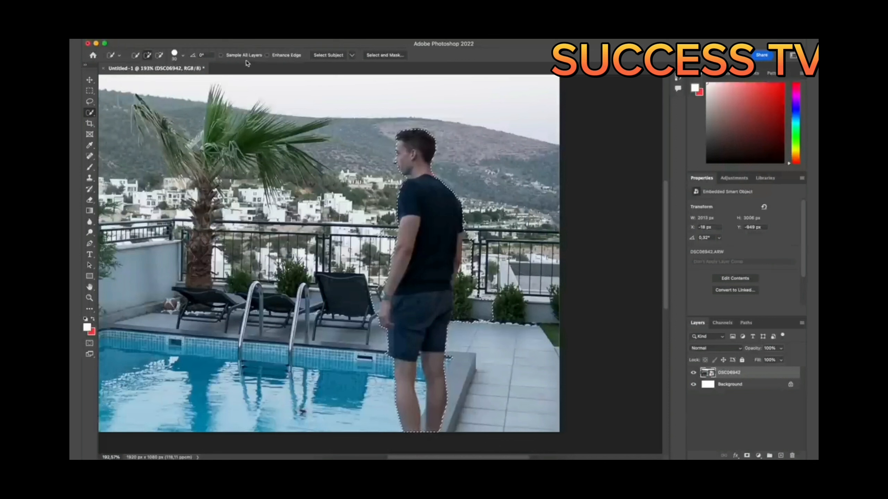
Examine the selection edge around the man's arms and turn on Quick Mask mode to reveal wrongly selected areas.
left_click(162, 55)
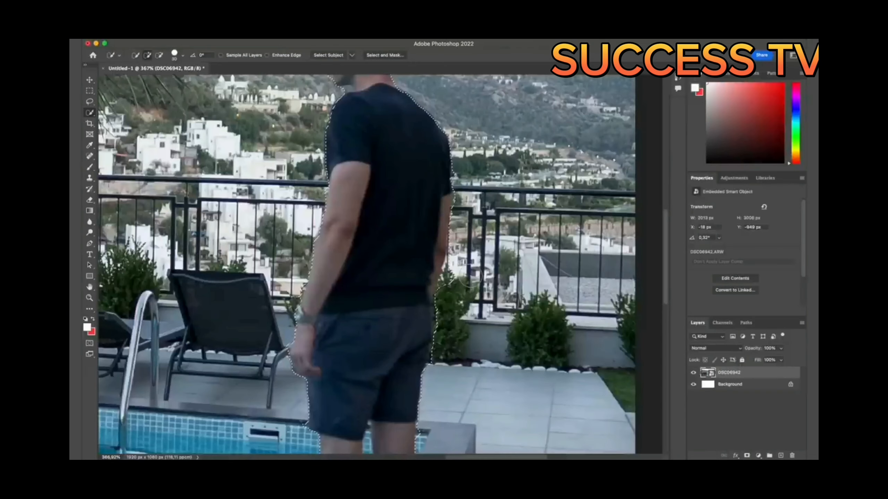
scroll(470, 277, "up", 2)
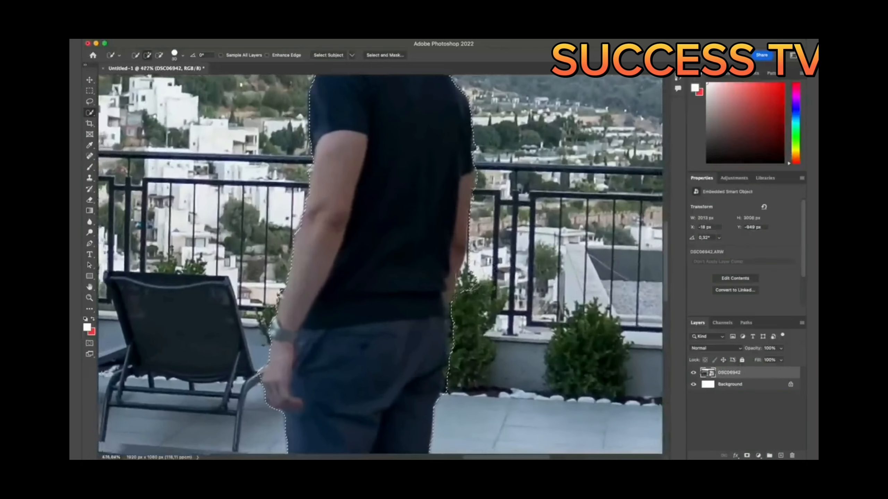
scroll(469, 287, "up", 1)
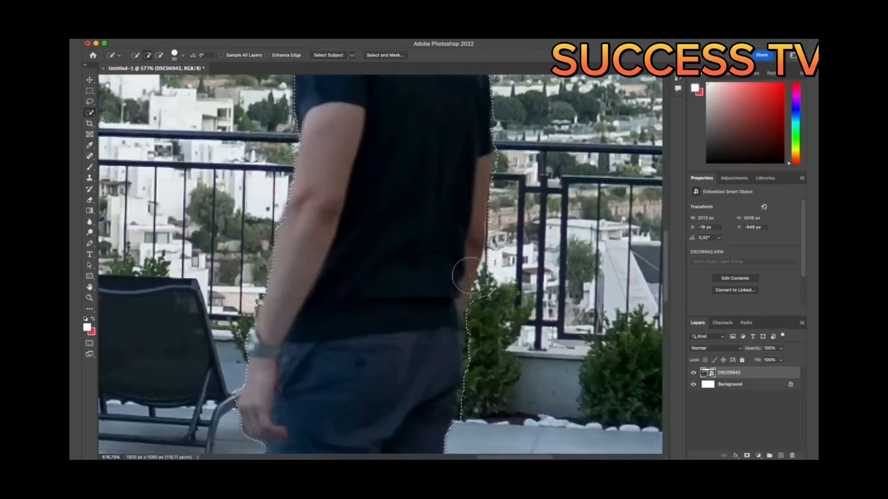
scroll(470, 276, "down", 3)
key("q")
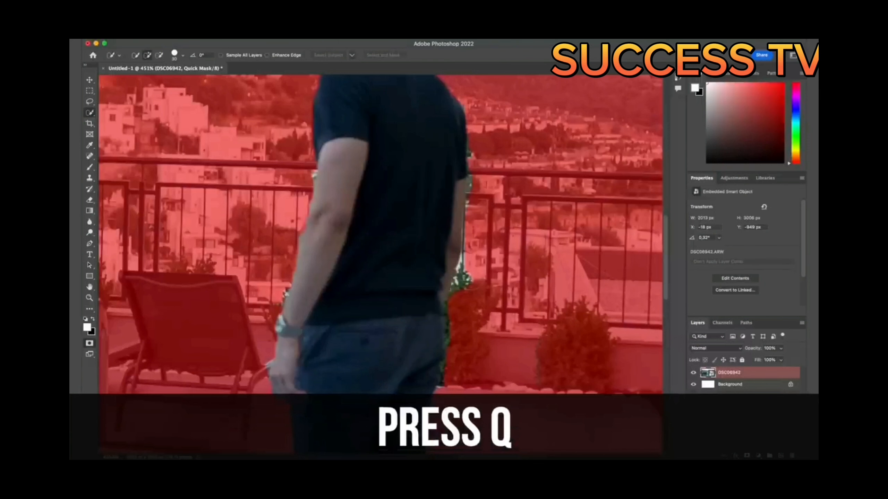
scroll(471, 276, "down", 3)
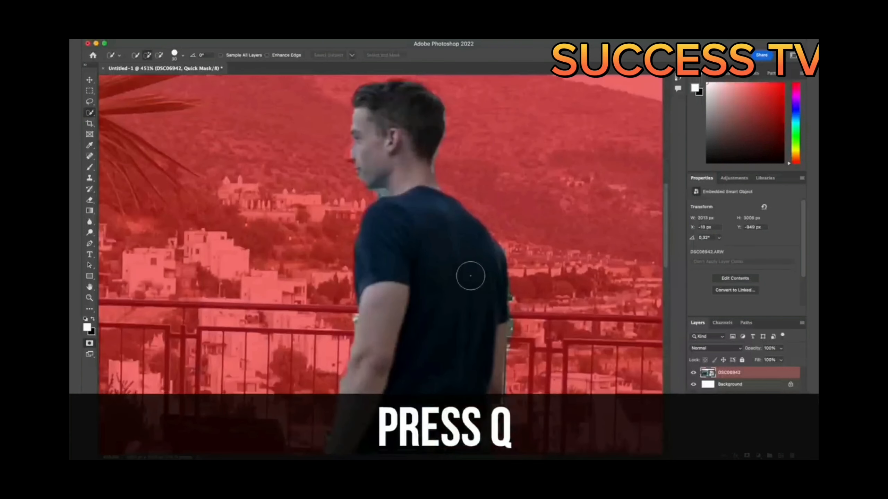
scroll(470, 276, "up", 3)
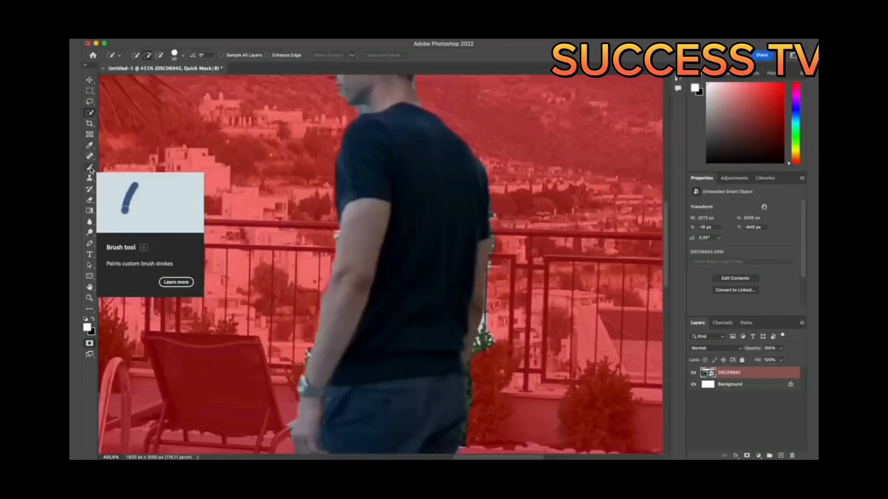
Brush white onto the mask beside the man's back shoulder, then swap to black and paint that area out again.
left_click(90, 168)
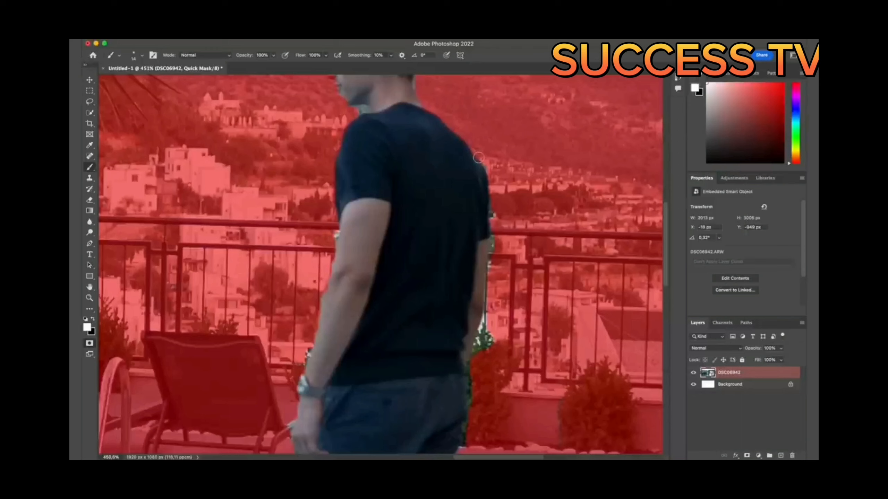
mouse_move(479, 158)
left_mouse_down()
mouse_move(475, 130)
mouse_move(471, 153)
mouse_move(468, 133)
mouse_move(454, 140)
mouse_move(468, 140)
mouse_move(482, 167)
left_mouse_up()
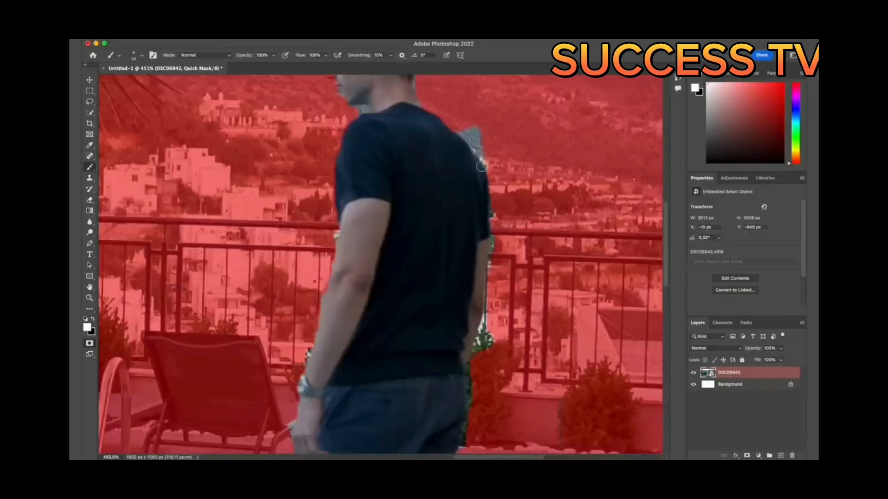
key("x")
left_click_drag(483, 163, 472, 129)
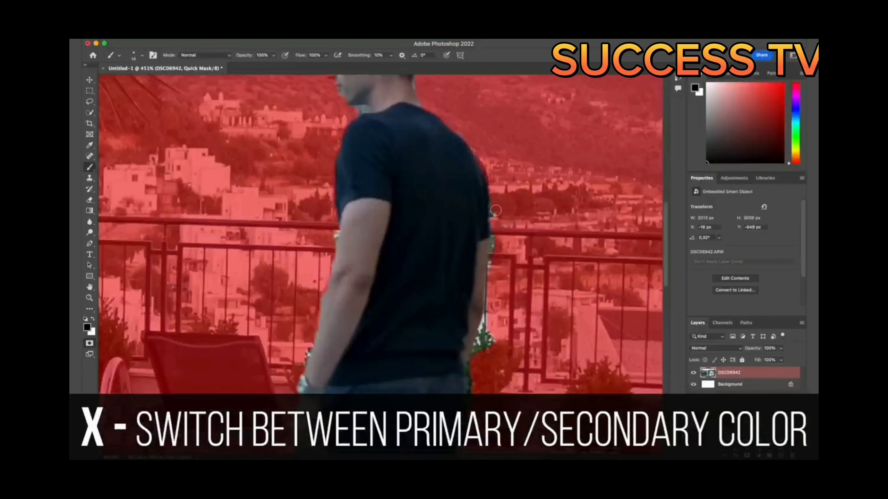
Paint black over the leftover background along the man's back sleeve and upper arm in the quick mask.
scroll(495, 210, "up", 4)
scroll(495, 210, "right", 5)
scroll(493, 207, "up", 5)
scroll(484, 200, "up", 5)
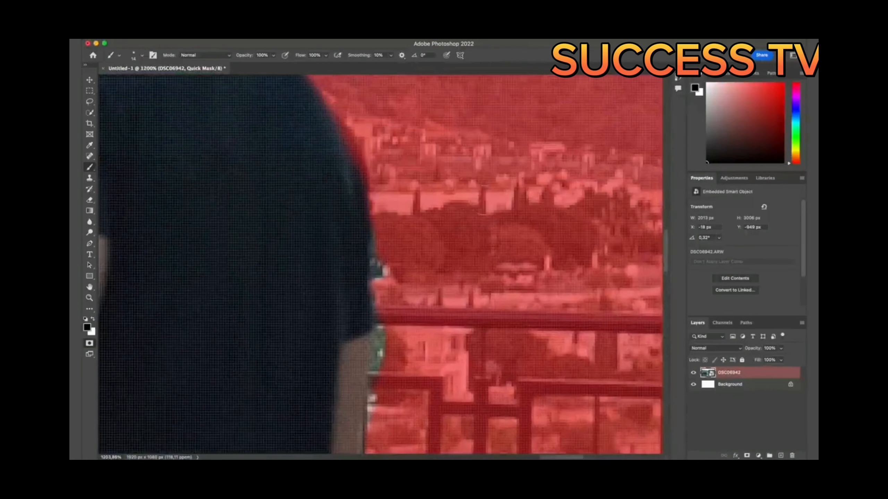
left_click_drag(391, 238, 379, 269)
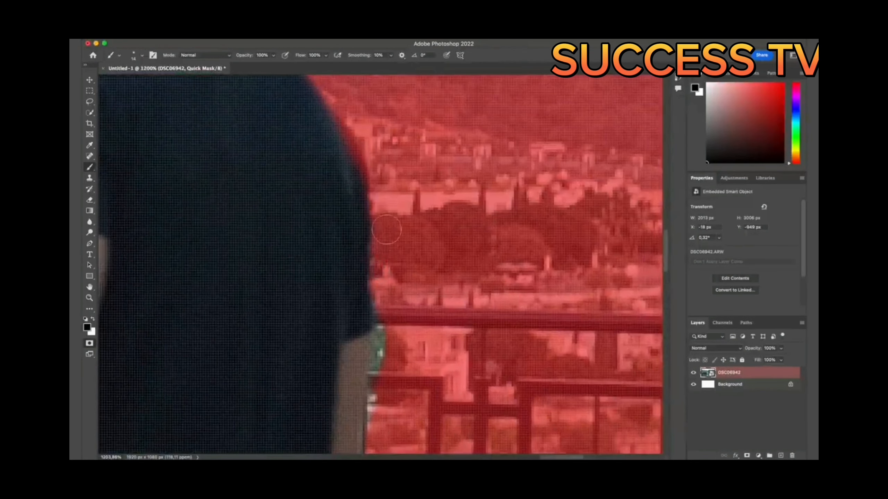
left_click_drag(386, 230, 383, 374)
Mask out the railing, white wall and bush remnants beside the man's far forearm and hand with black brush strokes.
scroll(382, 374, "down", 5)
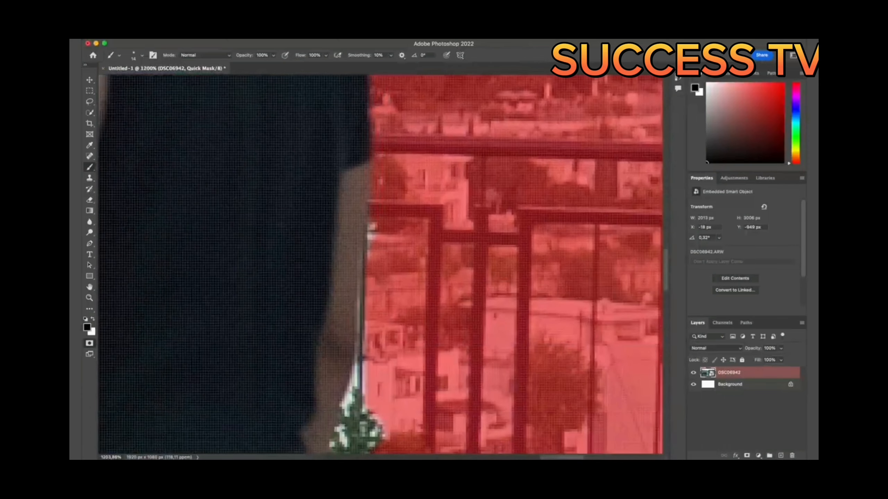
mouse_move(381, 223)
left_mouse_down()
mouse_move(366, 336)
mouse_move(367, 434)
left_mouse_up()
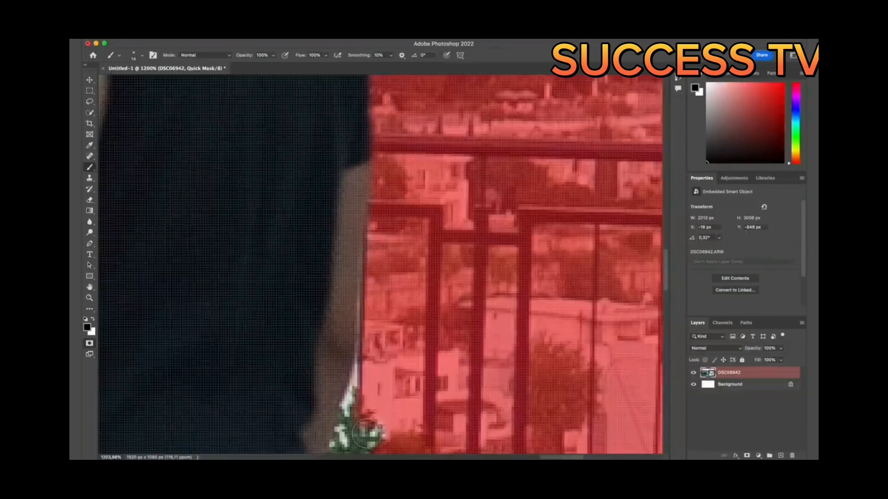
scroll(367, 433, "down", 5)
mouse_move(399, 277)
left_mouse_down()
mouse_move(405, 235)
mouse_move(373, 248)
mouse_move(382, 164)
left_mouse_up()
mouse_move(360, 350)
left_mouse_down()
mouse_move(353, 405)
mouse_move(356, 299)
mouse_move(382, 253)
left_mouse_up()
scroll(311, 178, "down", 10)
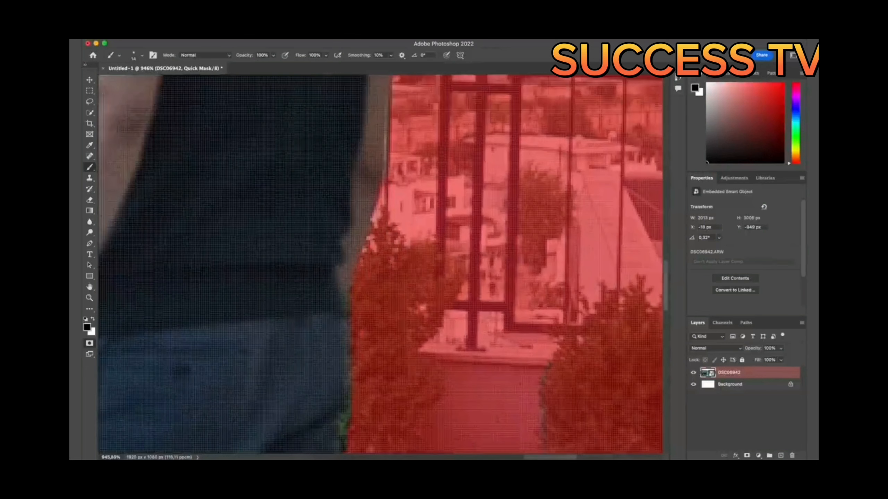
Swap the brush to white and paint the tip of the man's nose back into the selection.
key("x")
left_click_drag(310, 178, 308, 164)
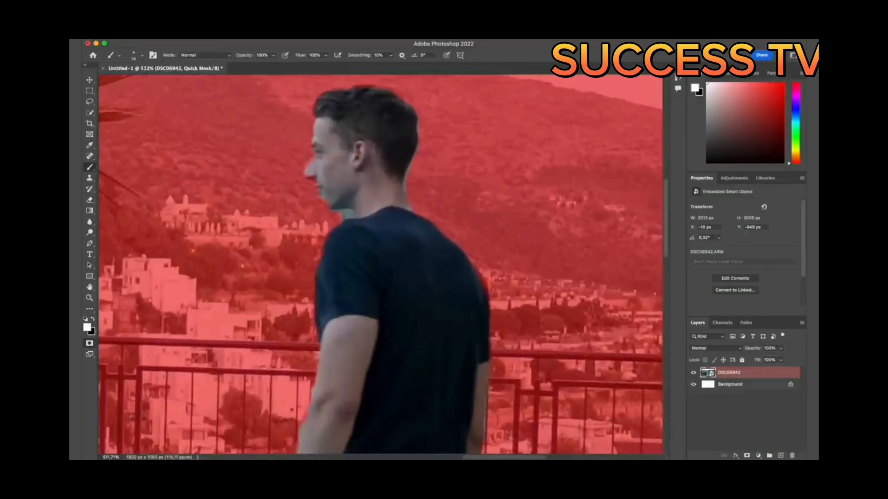
Set the brush to 28 px with 64% hardness and stroke over the man's hair in the quick mask.
left_click(134, 56)
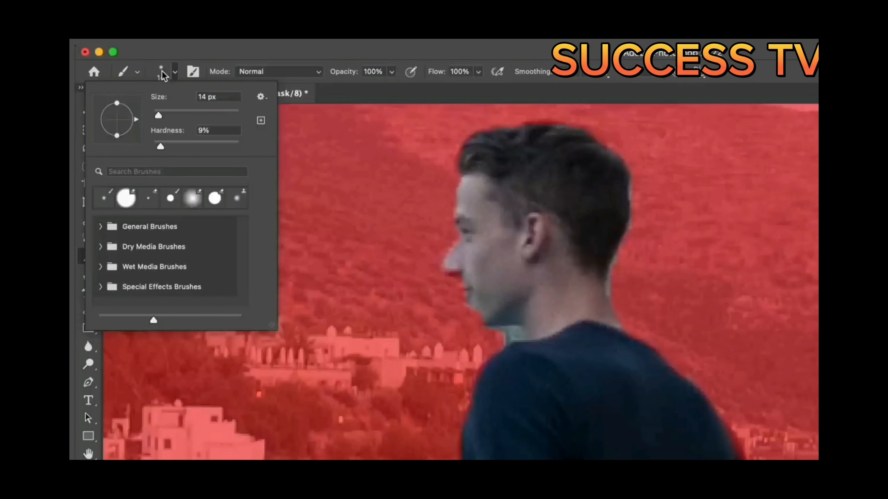
mouse_move(159, 117)
left_mouse_down()
mouse_move(193, 119)
mouse_move(165, 117)
mouse_move(168, 149)
mouse_move(210, 150)
left_mouse_up()
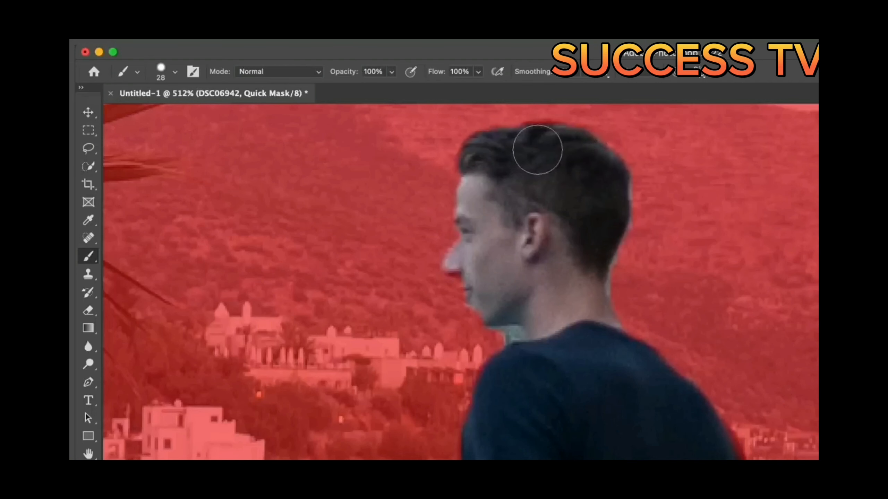
mouse_move(537, 149)
left_mouse_down()
mouse_move(582, 155)
mouse_move(589, 165)
left_mouse_up()
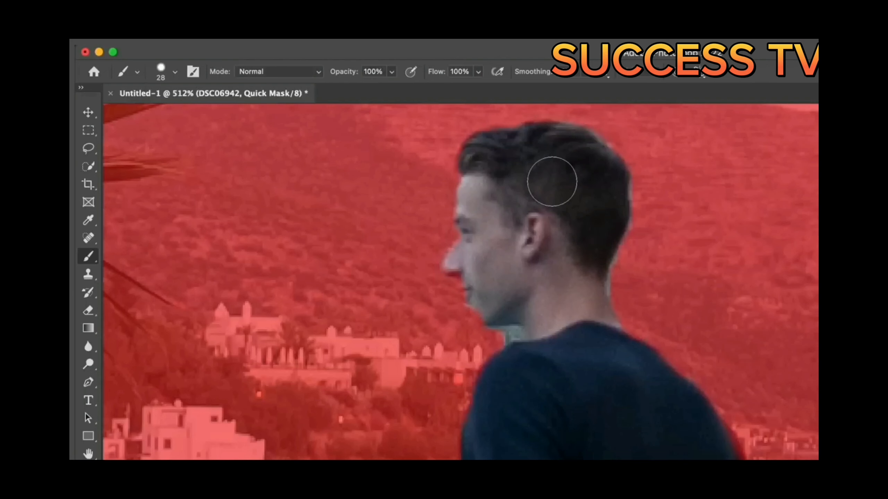
Browse the General Brushes presets in the brush picker.
right_click(552, 181)
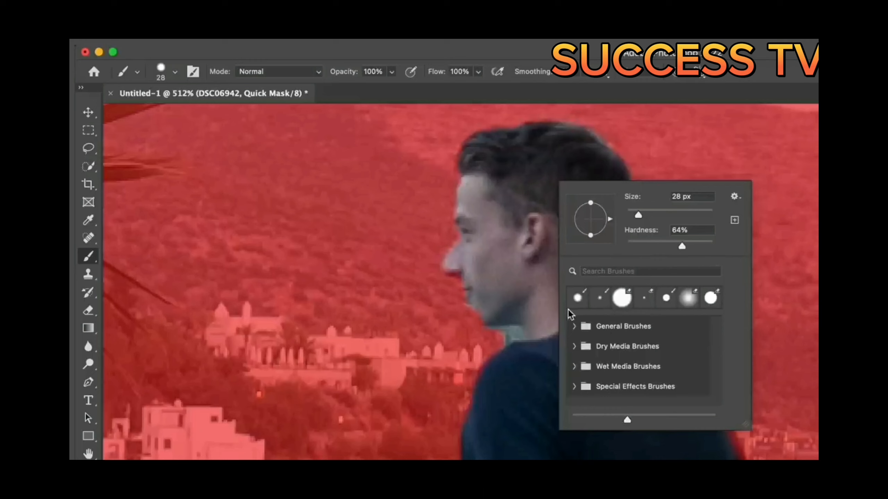
left_click(574, 327)
left_click(575, 327)
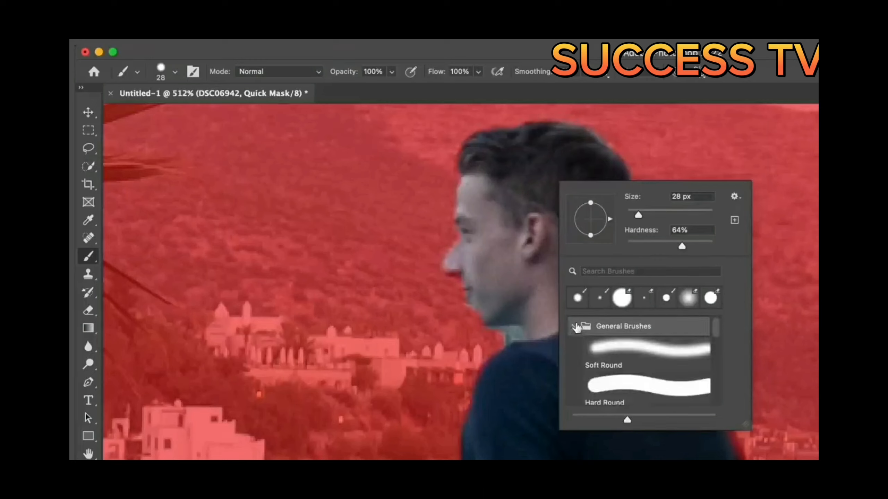
scroll(575, 327, "down", 3)
scroll(576, 327, "up", 4)
left_click(575, 327)
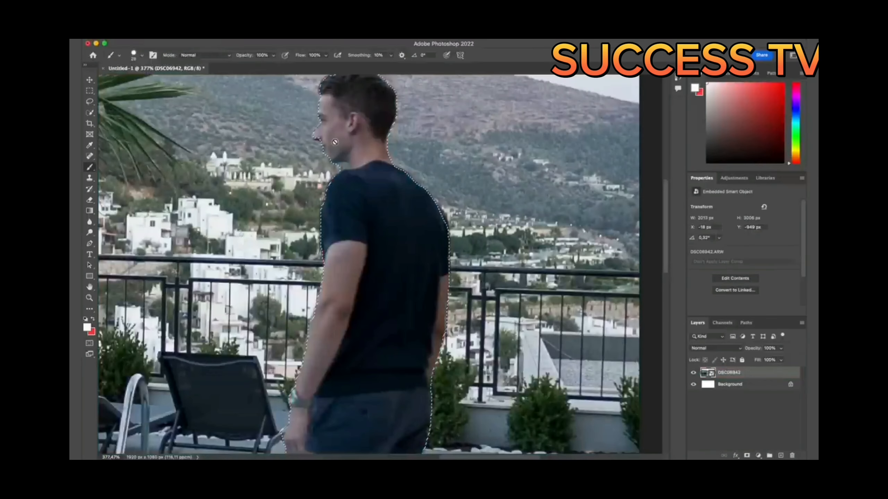
Copy the selected man from the DSC06942 layer onto a new layer of his own.
scroll(334, 142, "down", 3)
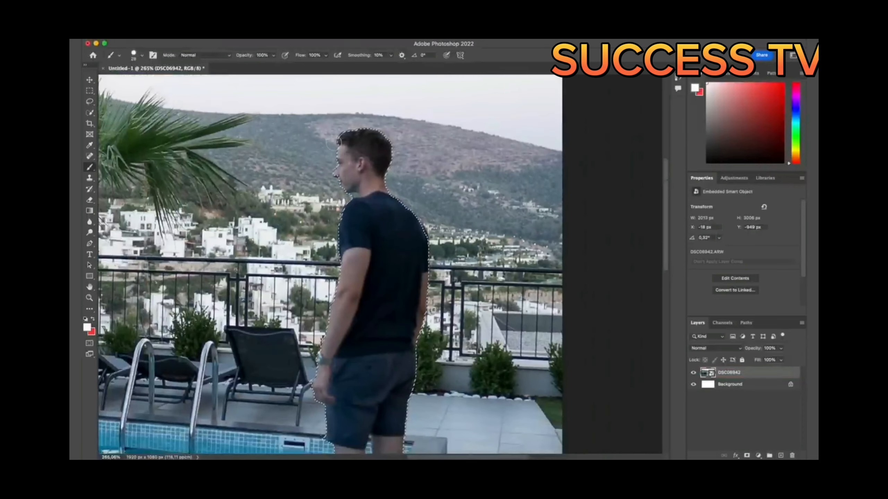
scroll(331, 144, "down", 3)
scroll(330, 144, "down", 2)
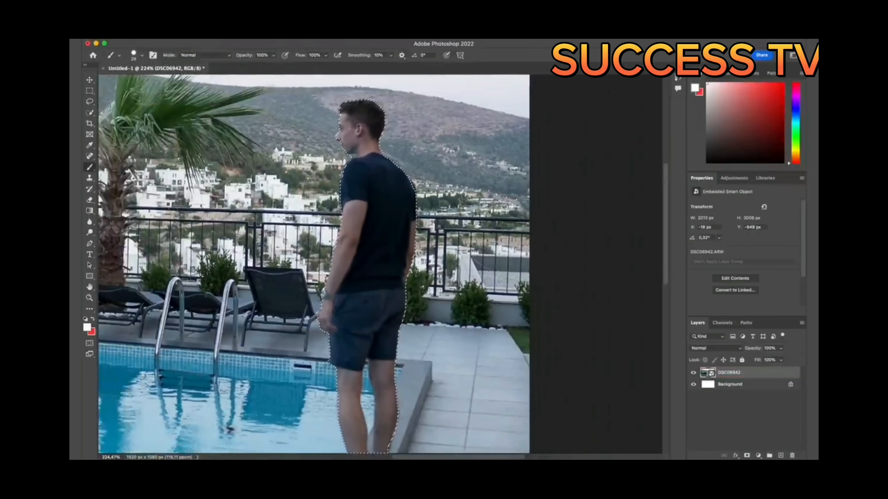
scroll(330, 145, "down", 2)
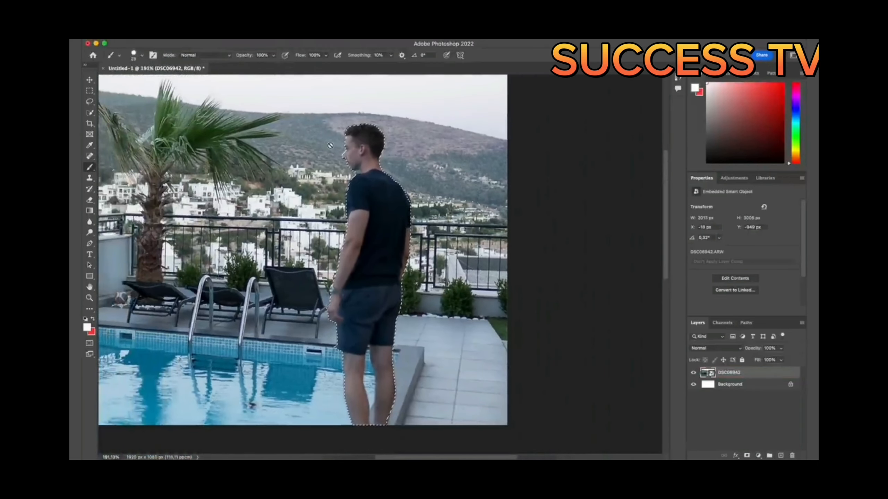
key("super+j")
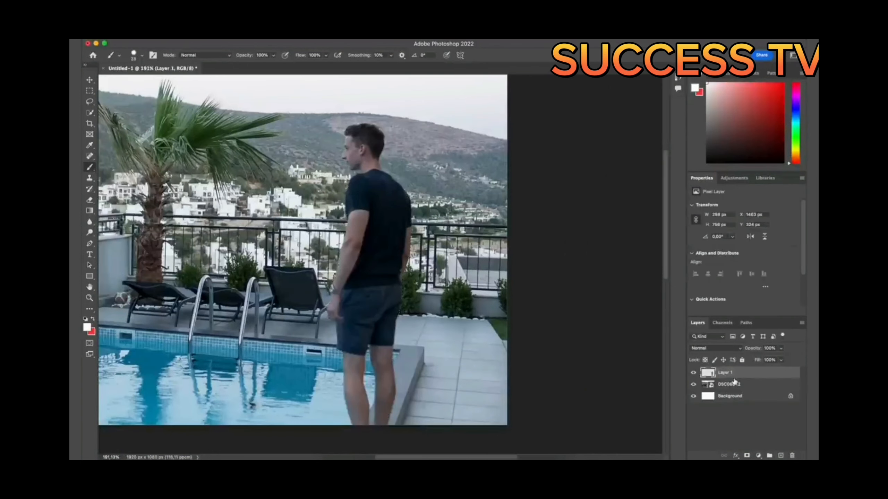
Hide the DSC06942 photo layer to inspect the man's cutout against white, and show it again.
scroll(489, 245, "down", 2)
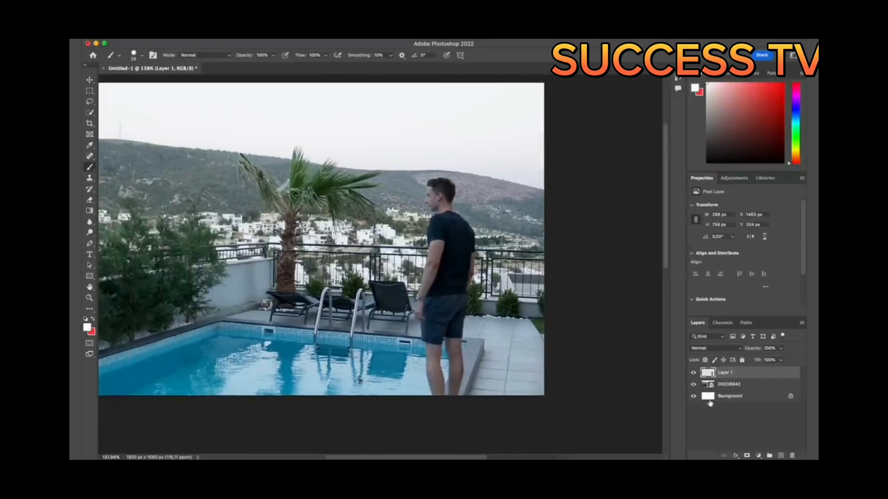
left_click(693, 384)
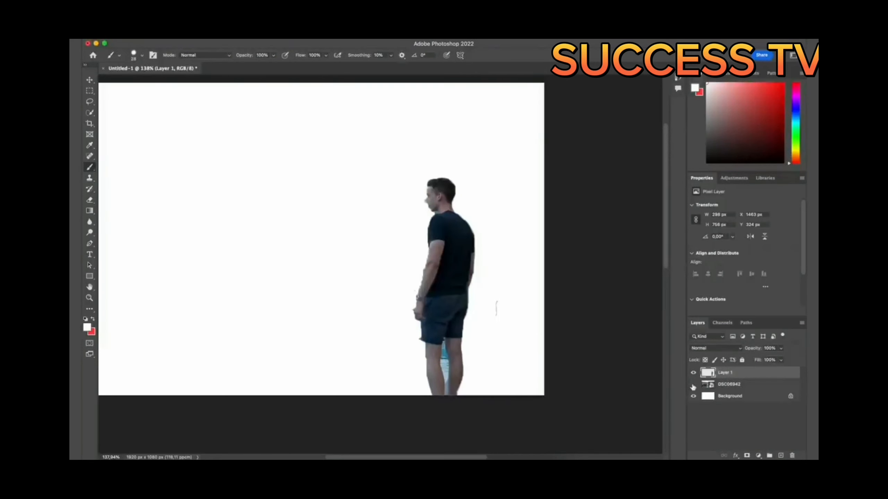
left_click(693, 385)
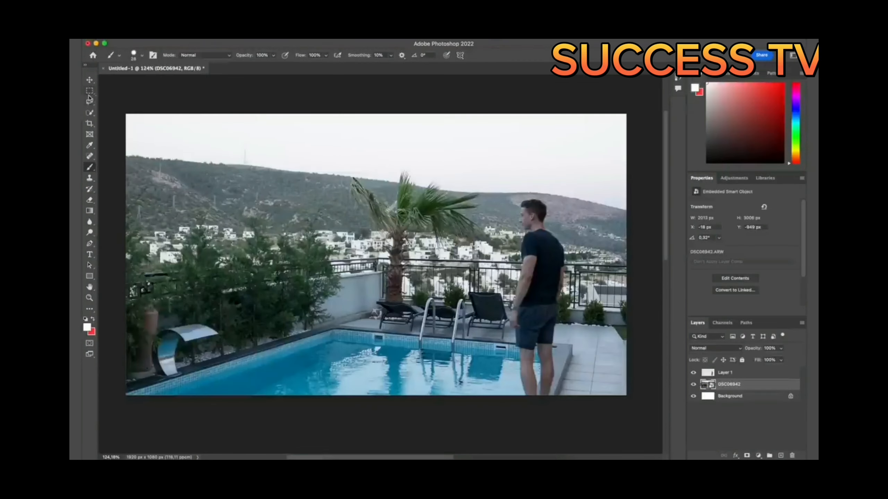
Use Quick Selection on DSC06942 to select the hills, trees, pool and man without the sky, and copy that area onto a new layer.
left_click(88, 117)
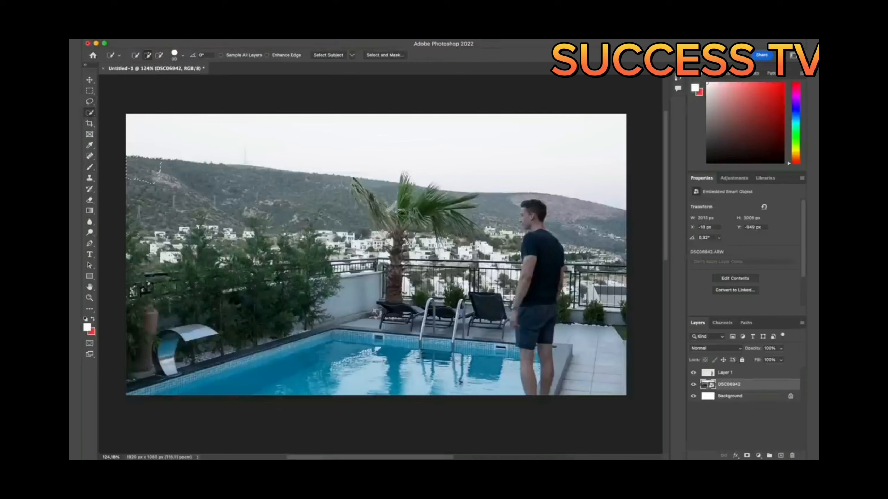
mouse_move(160, 174)
left_mouse_down()
mouse_move(317, 256)
mouse_move(224, 333)
mouse_move(394, 268)
mouse_move(264, 370)
left_mouse_up()
mouse_move(399, 252)
left_mouse_down()
mouse_move(530, 355)
mouse_move(398, 253)
mouse_move(622, 304)
left_mouse_up()
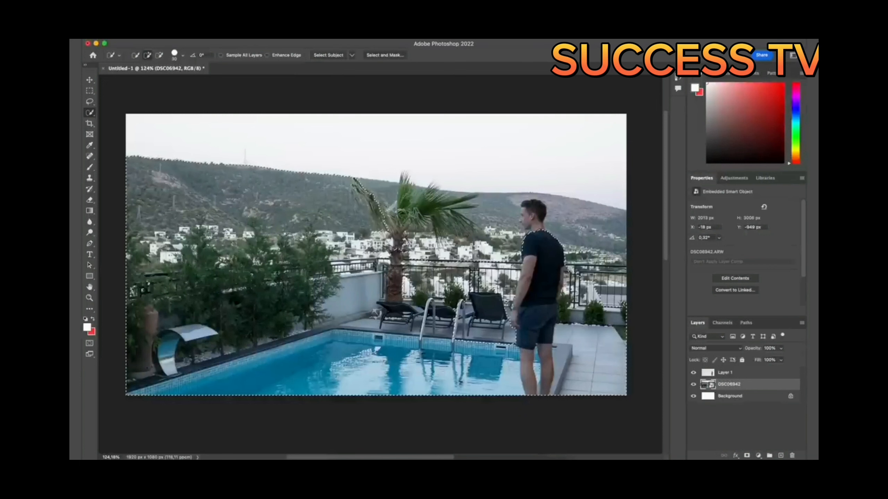
mouse_move(541, 217)
left_mouse_down()
mouse_move(500, 318)
mouse_move(578, 248)
mouse_move(542, 217)
left_mouse_up()
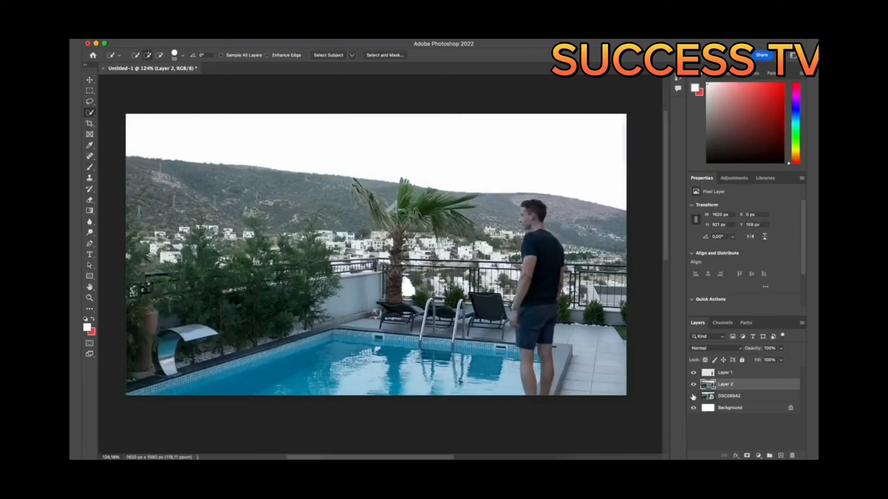
Toggle the visibility of Layer 1, Layer 2 and DSC06942 to inspect each cutout, leaving all of them shown.
left_click(693, 396)
left_click(694, 384)
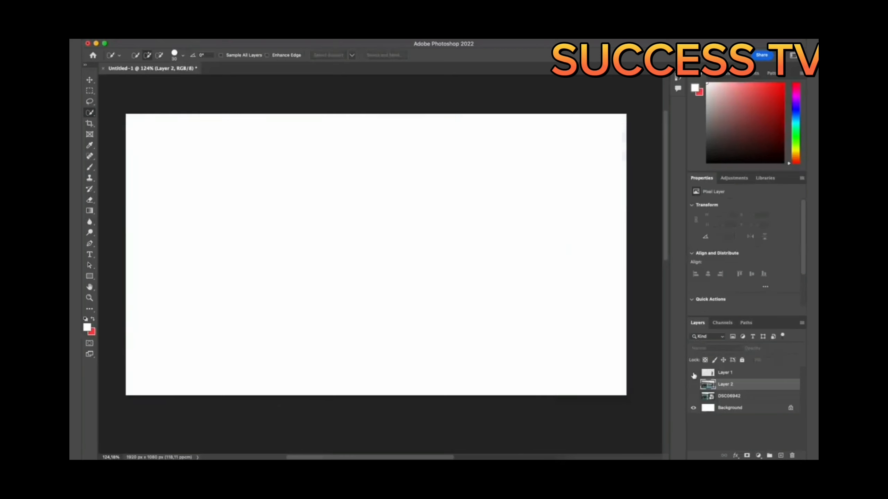
left_click(694, 372)
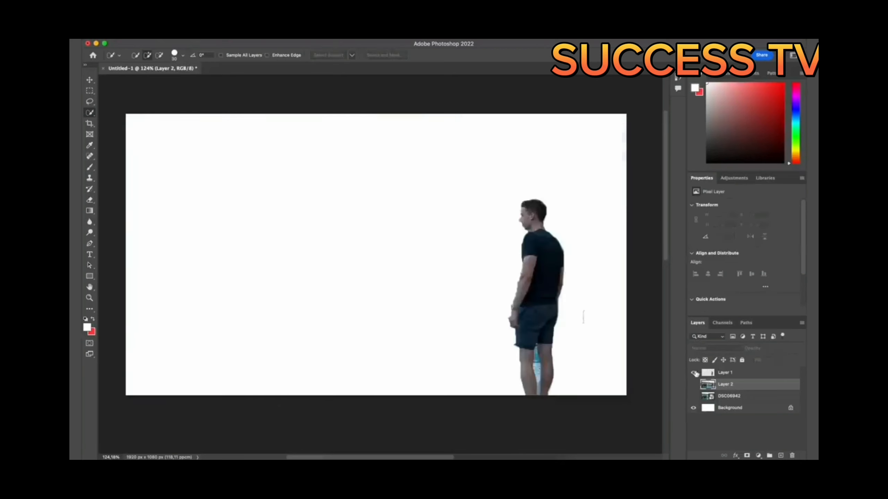
left_click(693, 385)
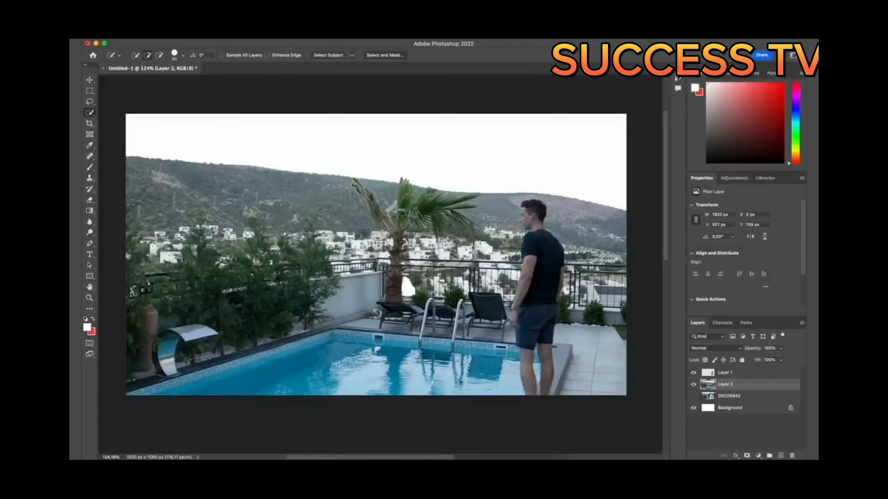
left_click(693, 397)
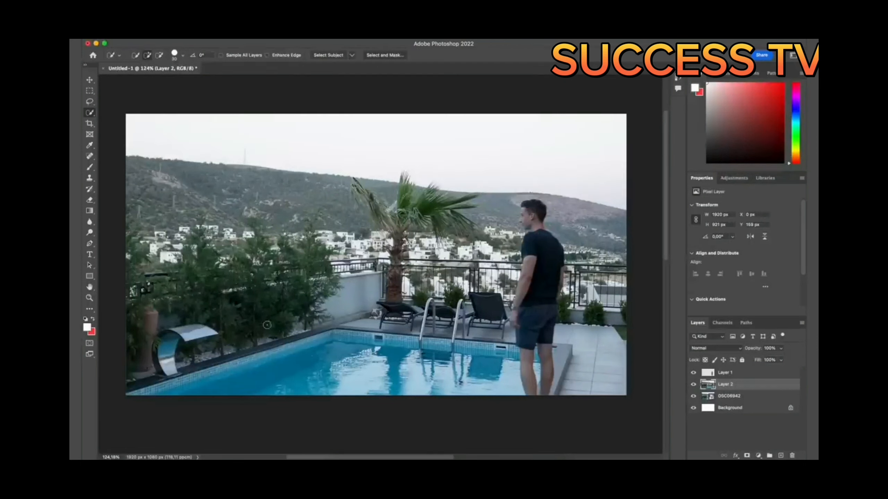
Try a crop from the photo's upper-left corner and sample the palm's green as the foreground colour.
left_click(90, 123)
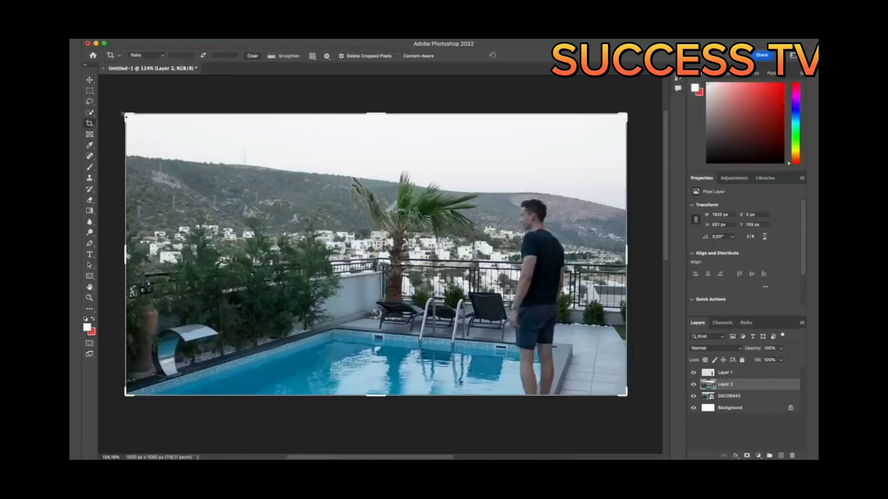
left_click_drag(123, 114, 153, 140)
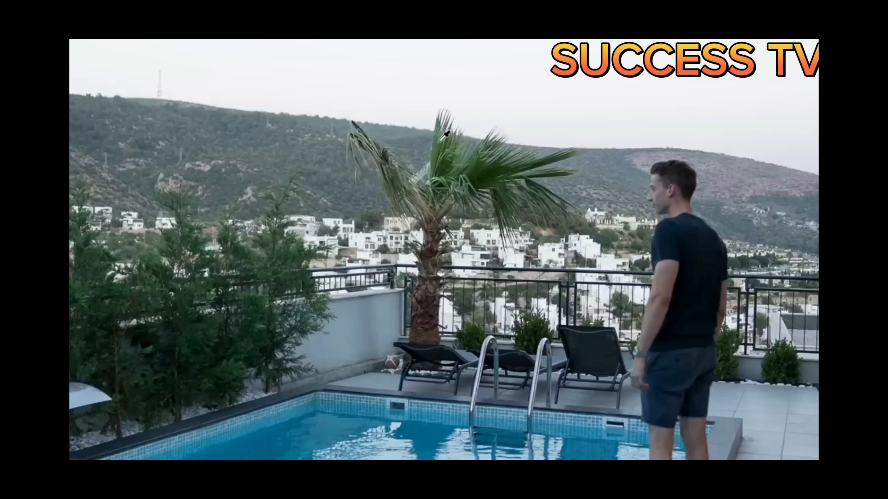
left_click(405, 185)
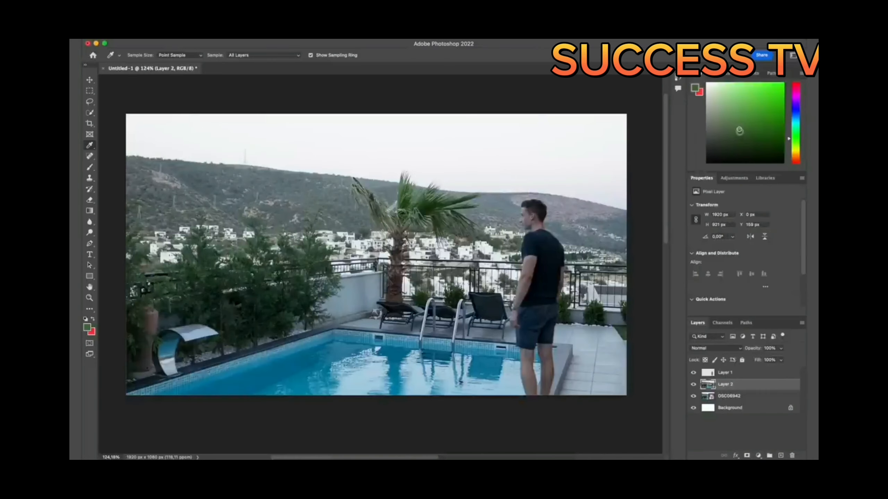
Switch to the Spot Healing Brush, hide Layer 2 and make the DSC06942 layer active.
left_click(90, 157)
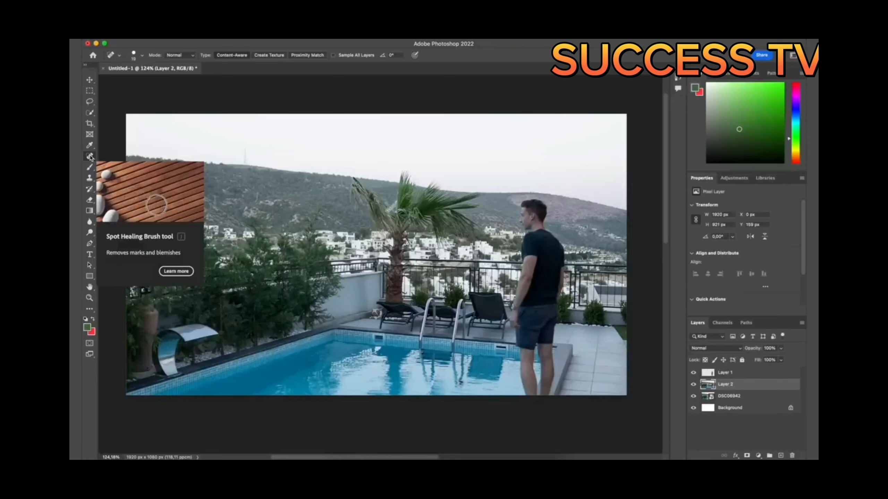
scroll(241, 135, "up", 5)
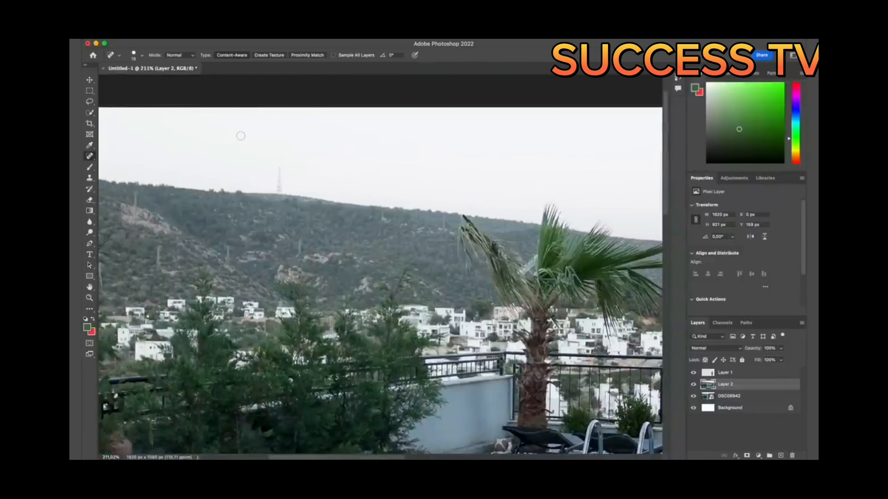
scroll(240, 136, "up", 6)
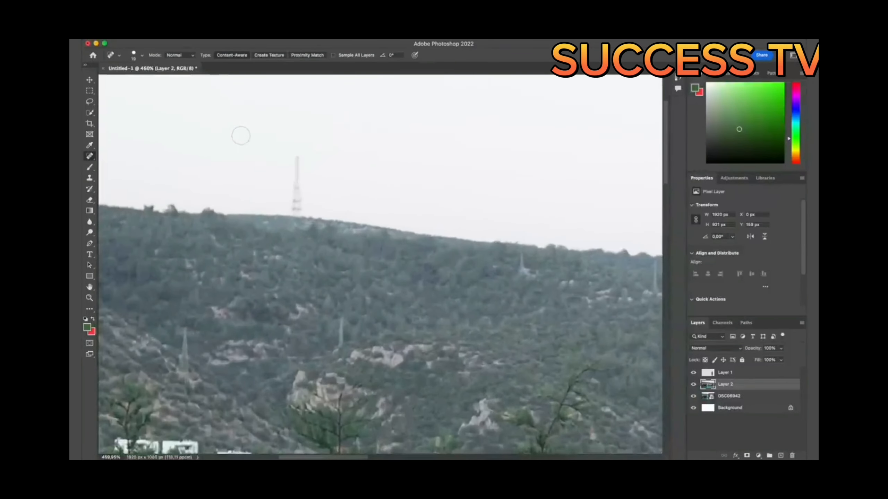
left_click(694, 384)
left_click(729, 397)
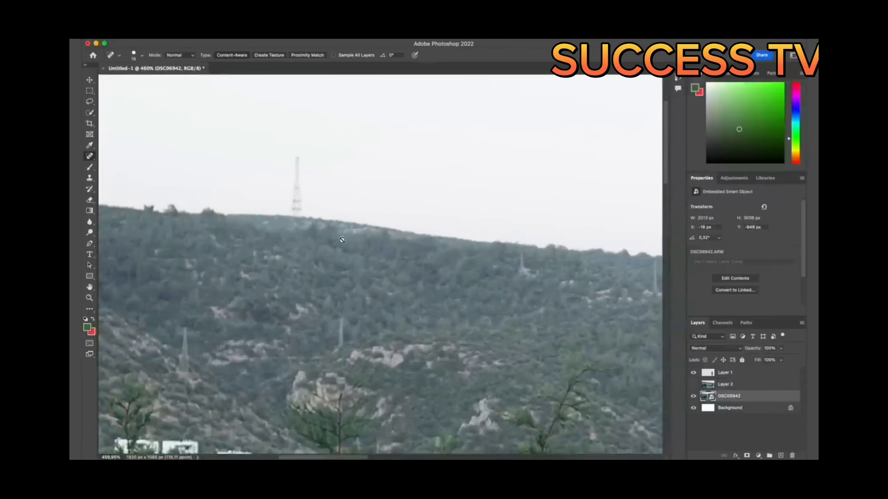
Rasterize the DSC06942 smart object and heal away the antenna tower on the hill ridge.
scroll(342, 240, "up", 2)
left_click(342, 240)
left_click(467, 207)
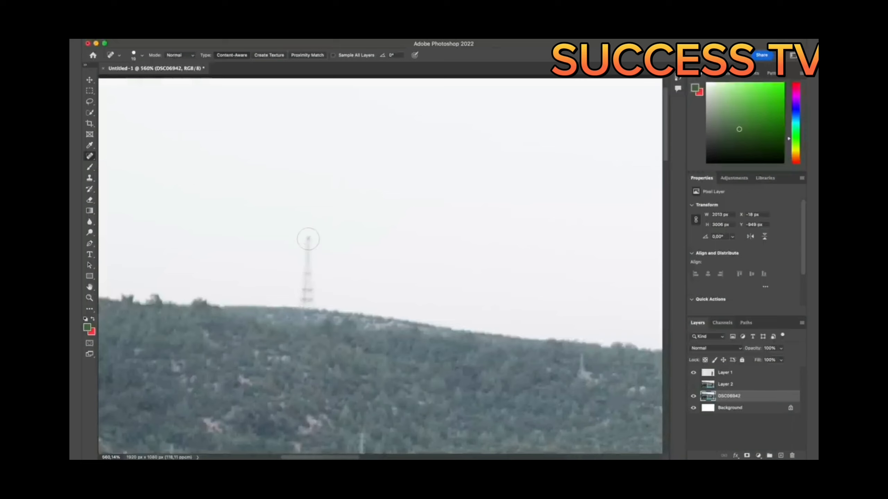
left_click_drag(308, 239, 306, 299)
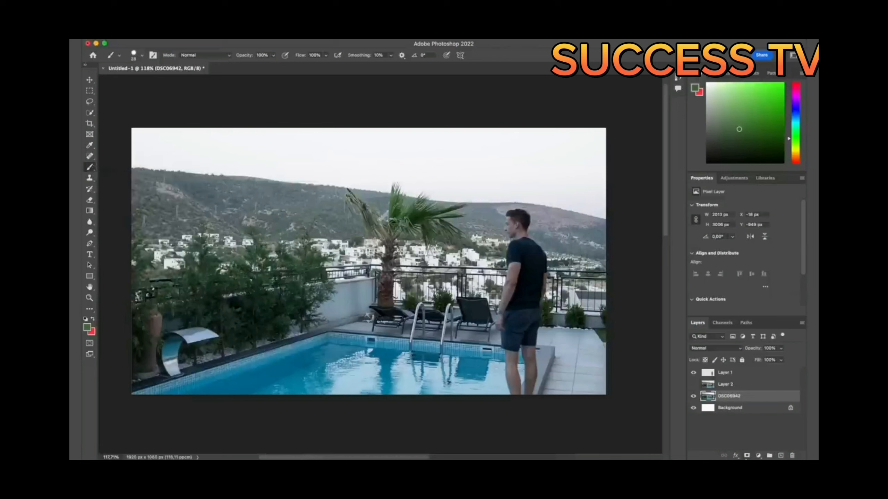
Add a new empty layer above Layer 1.
left_click(763, 376)
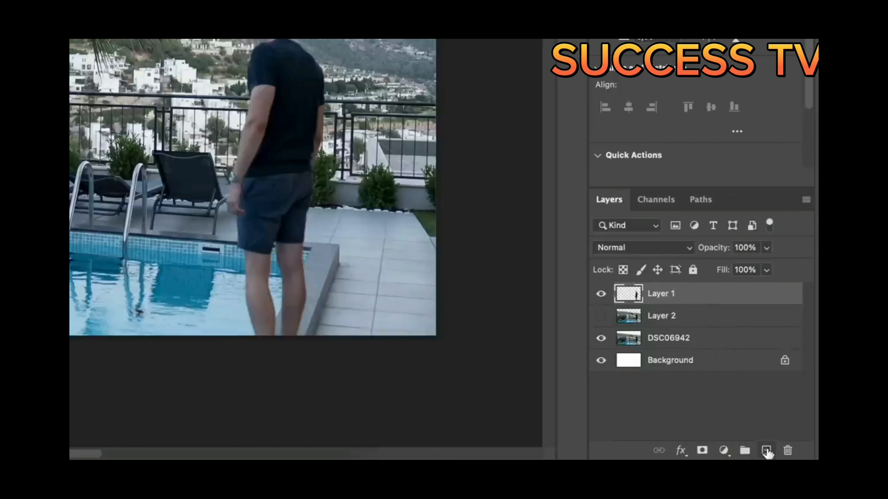
left_click(767, 452)
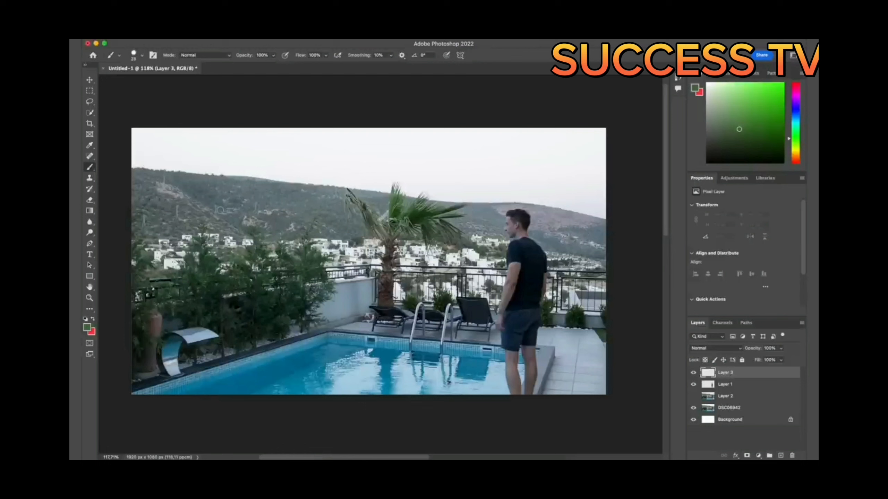
Set the brush to 444 px with 12% hardness and change the foreground colour to black.
right_click(220, 210)
mouse_move(295, 228)
left_mouse_down()
mouse_move(311, 235)
mouse_move(272, 249)
left_mouse_up()
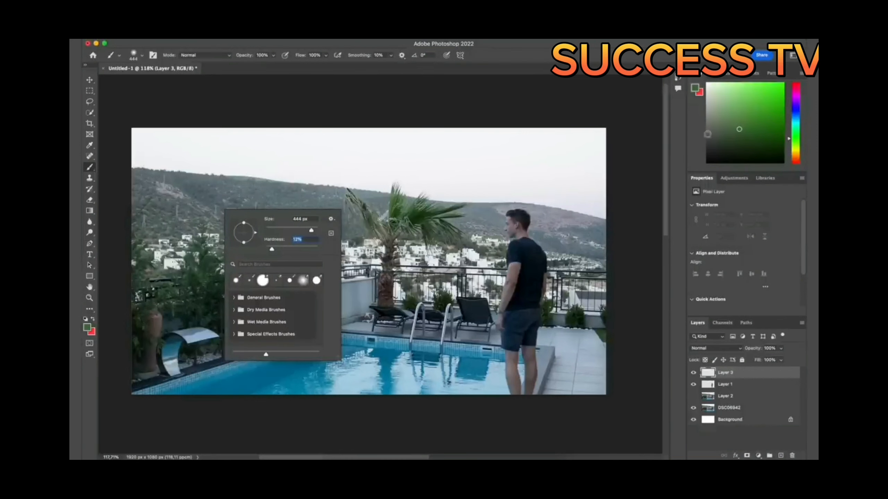
left_click(713, 153)
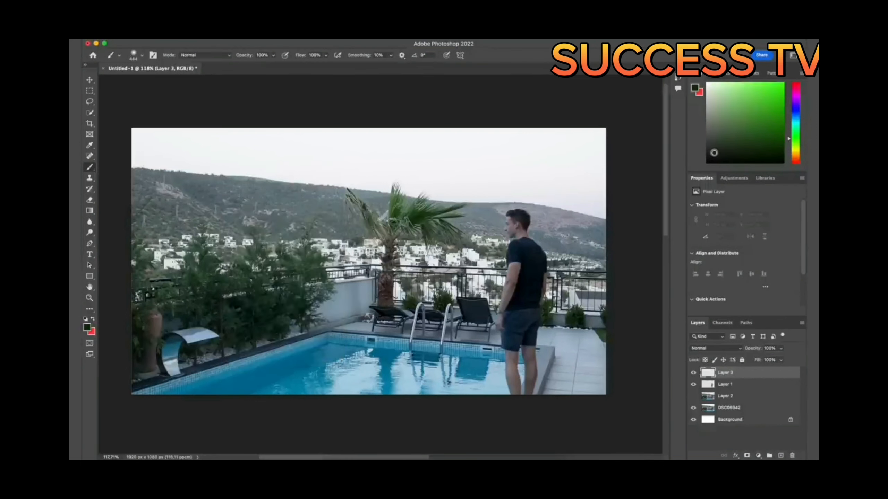
left_click_drag(713, 153, 706, 163)
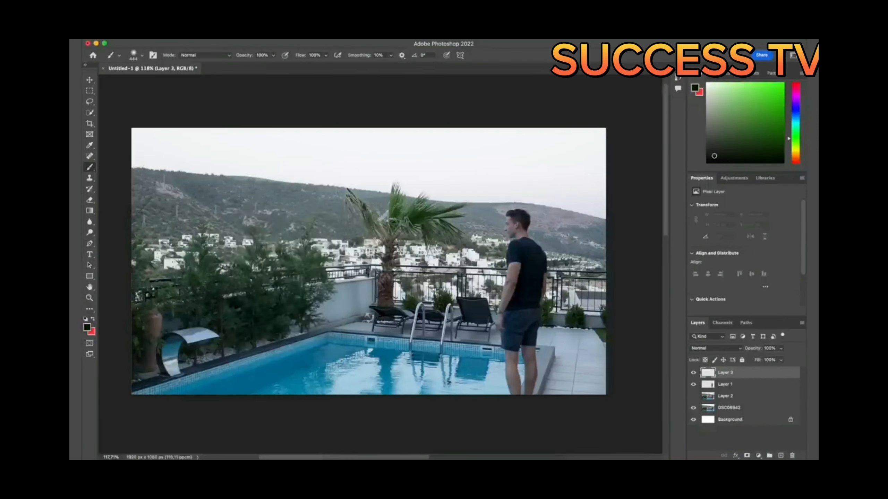
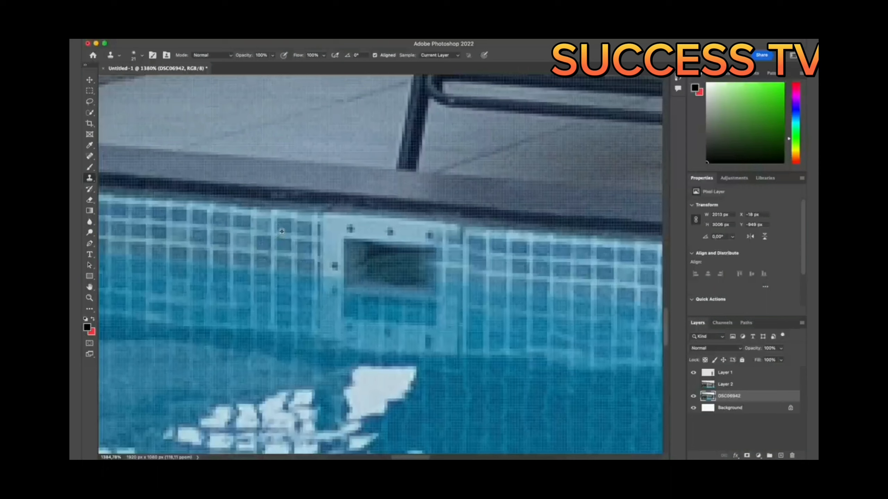
Clone the surrounding pool tiles over the skimmer opening below the left lounger with the Clone Stamp on the DSC06942 layer.
mouse_move(281, 232)
left_mouse_down()
mouse_move(346, 244)
mouse_move(336, 228)
mouse_move(344, 252)
mouse_move(336, 245)
mouse_move(337, 277)
left_mouse_up()
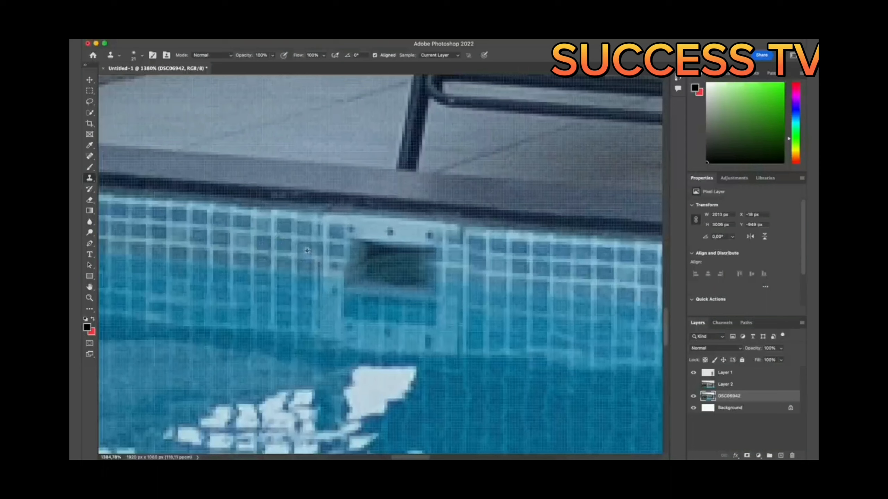
mouse_move(345, 245)
left_mouse_down()
mouse_move(366, 231)
mouse_move(363, 269)
mouse_move(375, 271)
left_mouse_up()
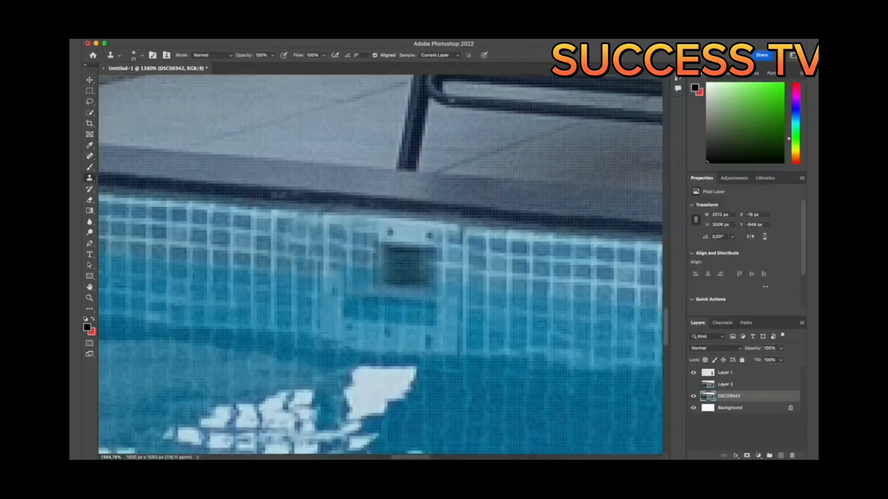
left_click(480, 244, "alt")
mouse_move(461, 245)
left_mouse_down()
mouse_move(462, 257)
mouse_move(461, 249)
mouse_move(450, 253)
mouse_move(485, 236)
mouse_move(465, 294)
left_mouse_up()
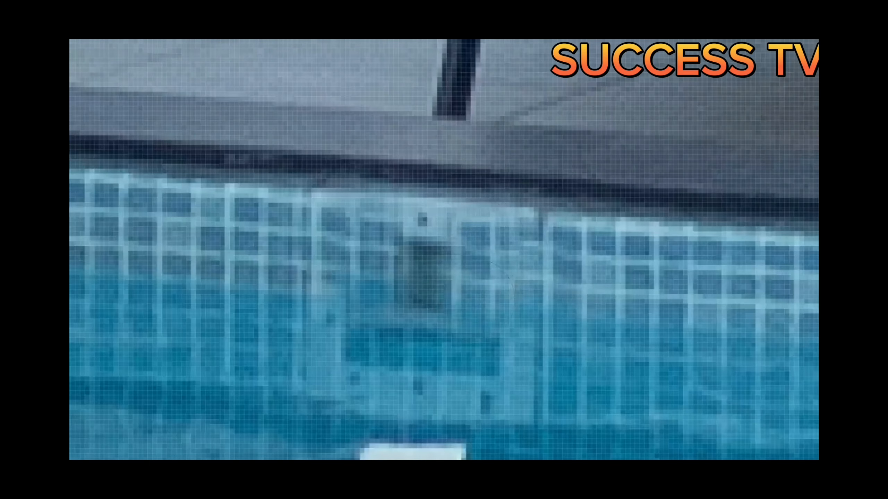
left_click(499, 250, "alt")
mouse_move(454, 241)
left_mouse_down()
mouse_move(413, 251)
mouse_move(433, 266)
left_mouse_up()
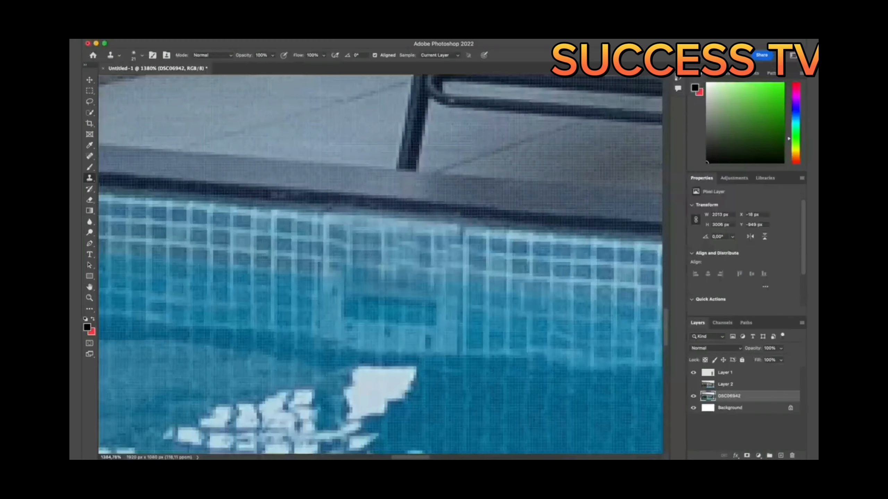
scroll(381, 265, "up", 5)
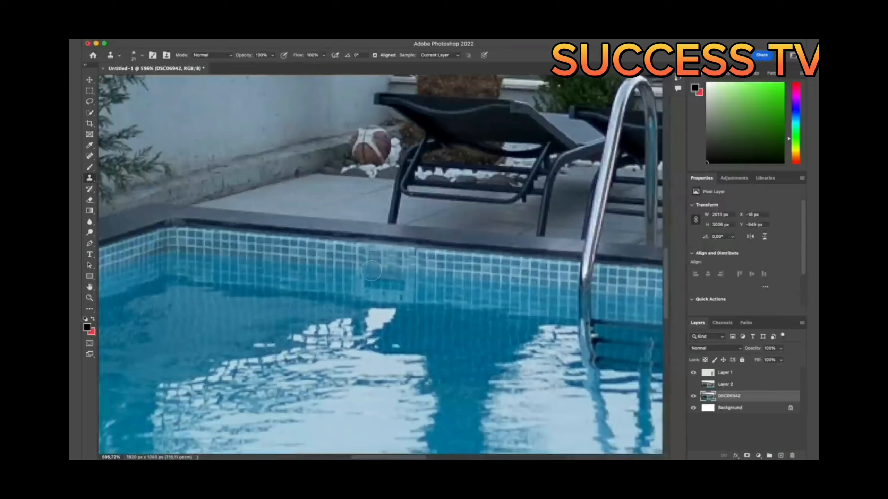
scroll(371, 270, "down", 2)
scroll(371, 271, "down", 8)
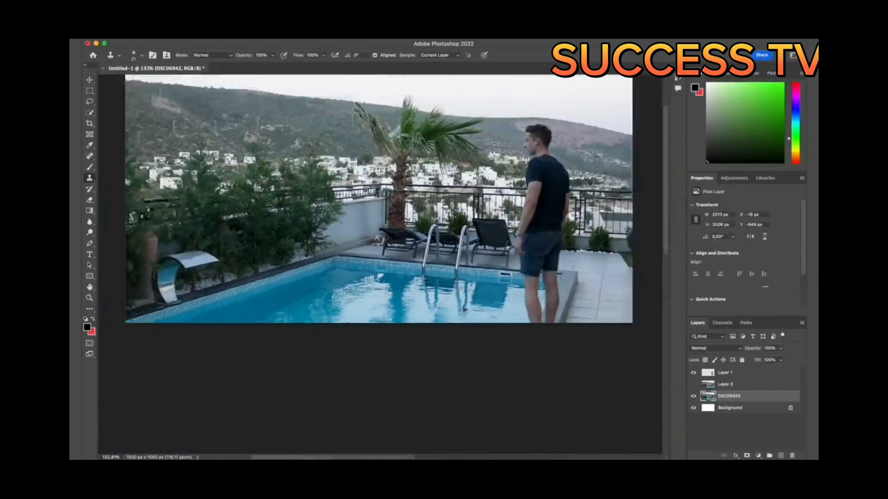
scroll(400, 275, "up", 5)
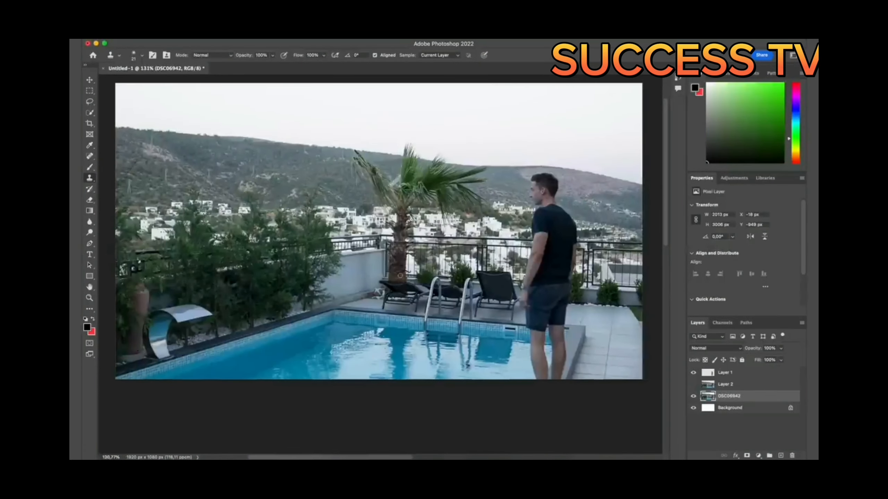
scroll(400, 275, "down", 1)
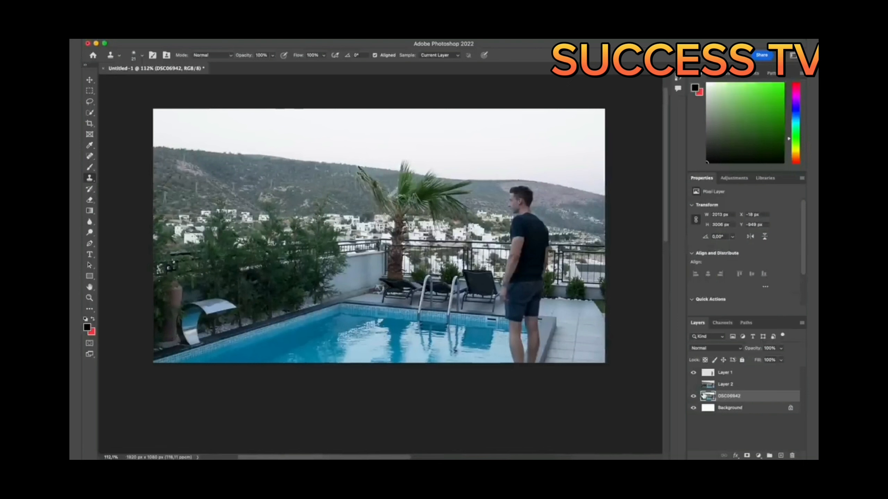
Hide the DSC06942 layer and make Layer 1 with the cut-out man active for erasing.
left_click(677, 84)
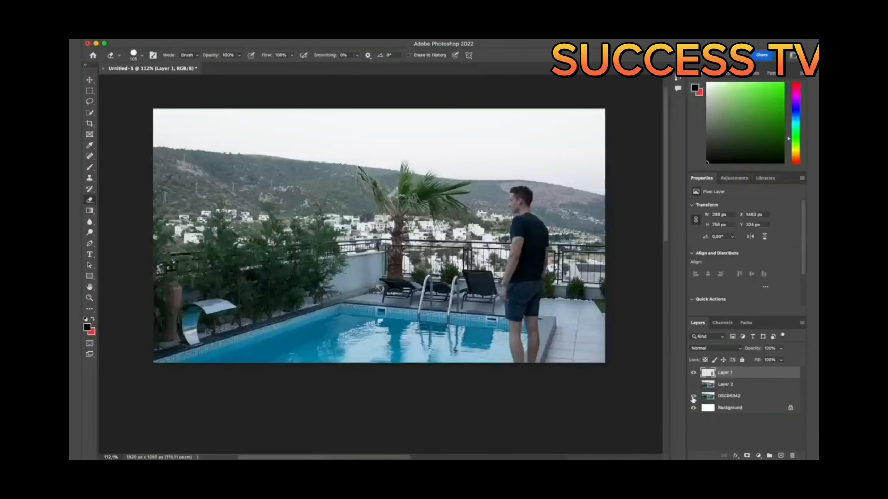
left_click(694, 397)
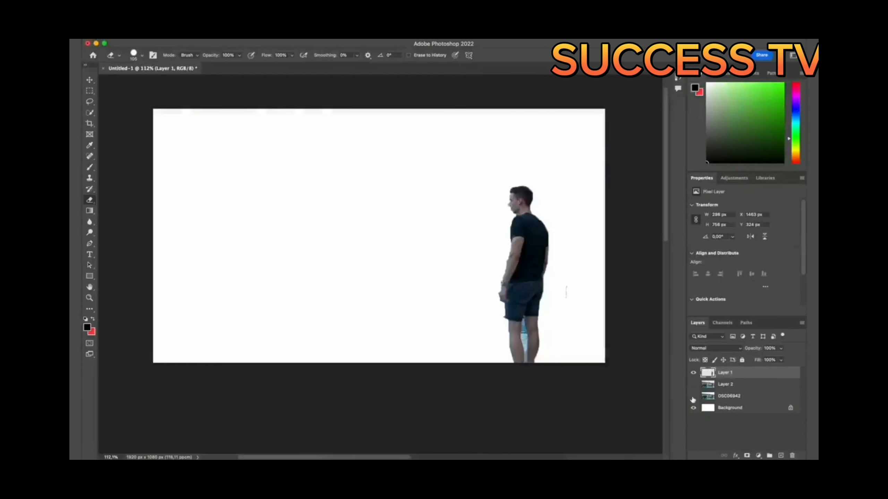
left_click(732, 373)
Set the Eraser to a smaller brush with 100% hardness and erase the stray marks beside the man on Layer 1.
scroll(565, 278, "up", 5)
scroll(489, 269, "right", 3)
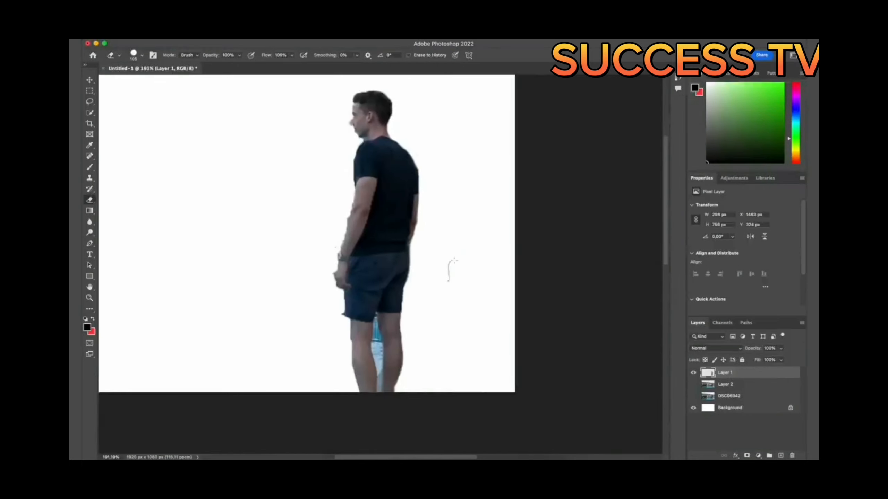
right_click(477, 182)
left_click_drag(535, 200, 576, 221)
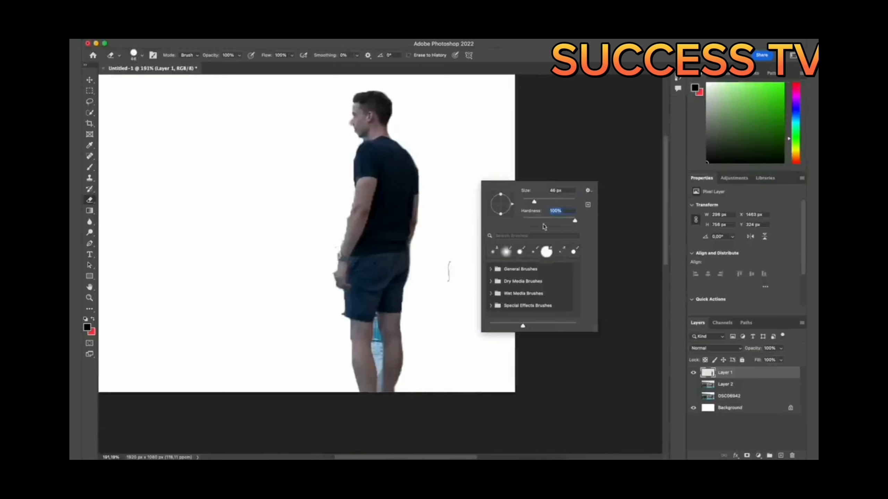
left_click(453, 240)
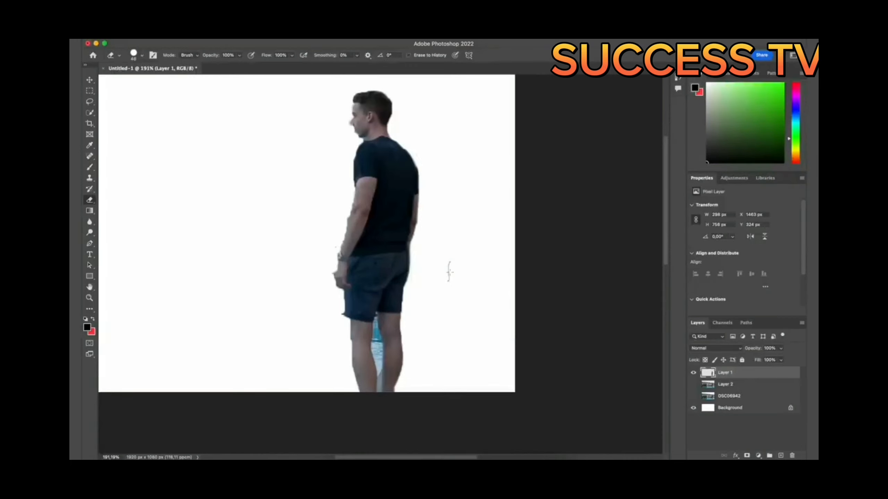
Try erasing across the man's shirt and shorts on Layer 1, and undo that eraser stroke.
scroll(365, 354, "up", 6)
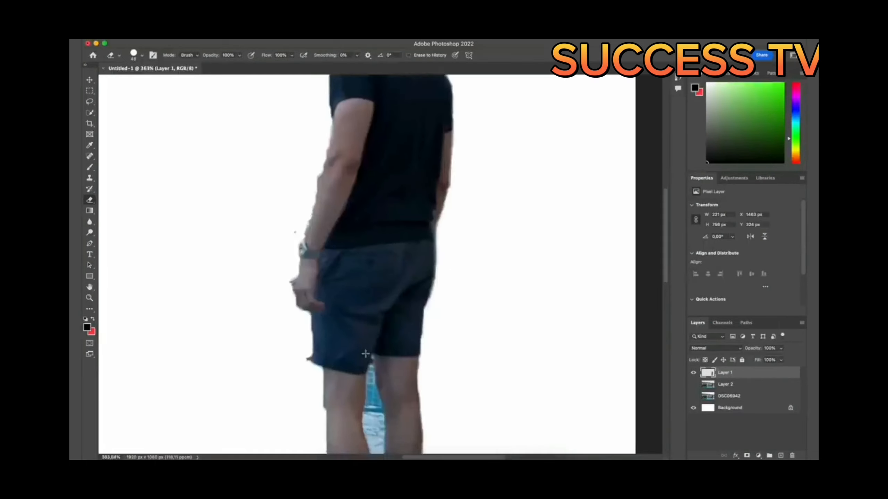
mouse_move(383, 193)
left_mouse_down()
mouse_move(382, 233)
mouse_move(344, 293)
mouse_move(348, 275)
mouse_move(353, 326)
left_mouse_up()
key("super+z")
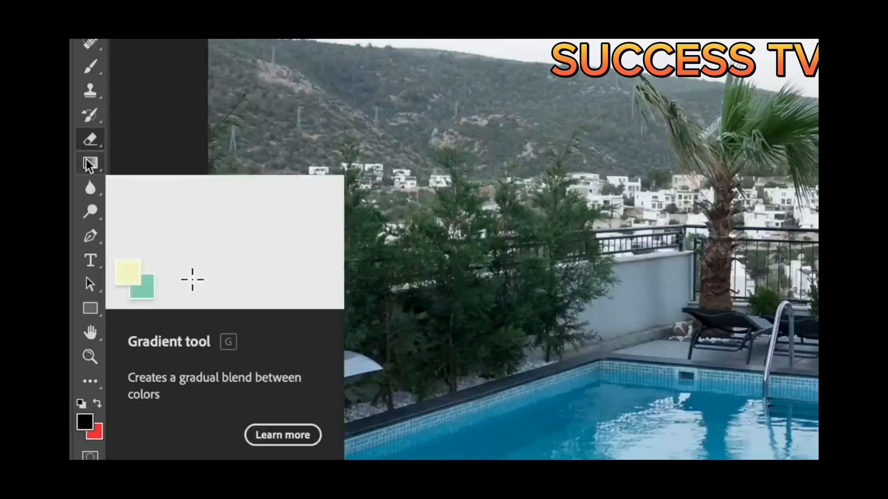
Look through the gradient tool group and switch to the Gradient tool.
left_click(89, 165)
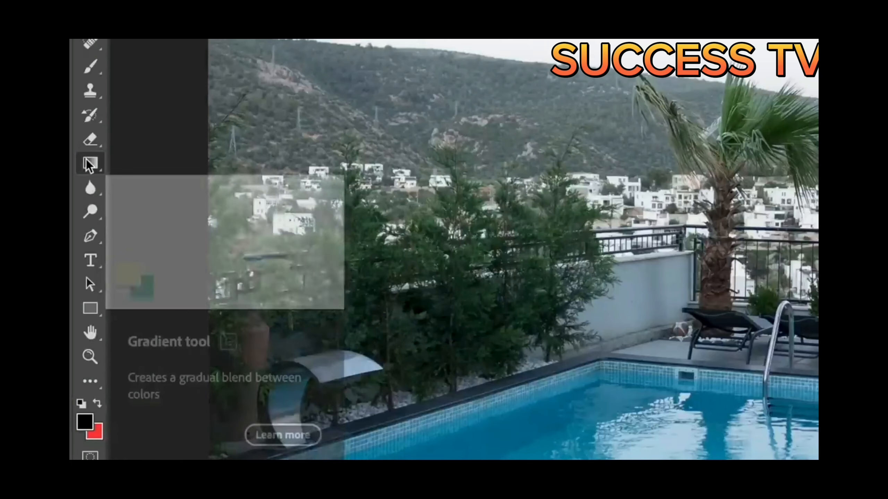
right_click(88, 165)
left_click(89, 164)
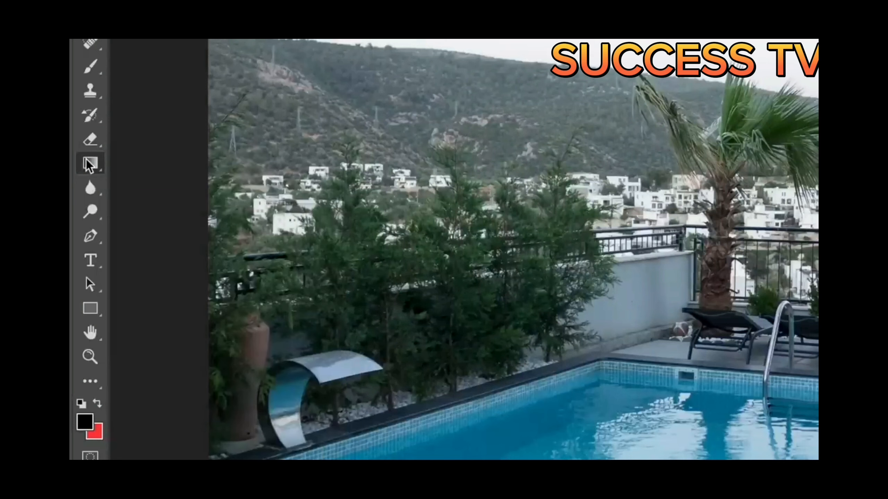
right_click(89, 164)
left_click(139, 163)
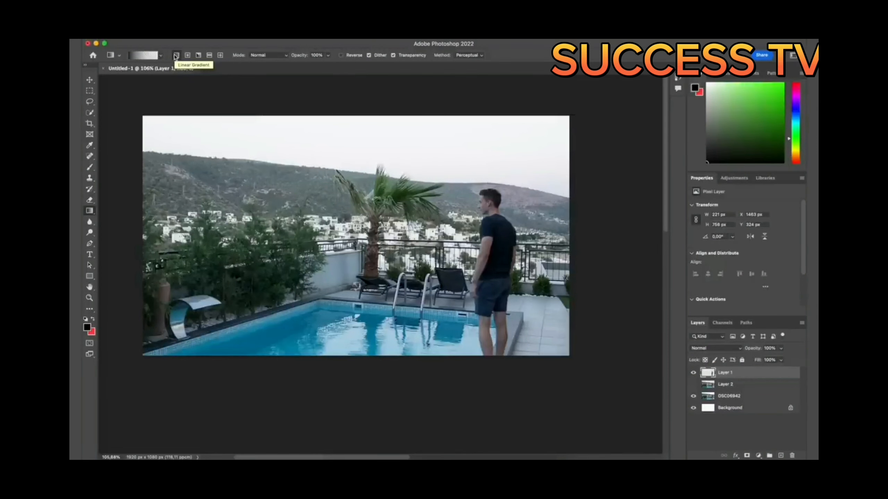
Browse the Basics and Blues gradient presets and apply the Foreground to Transparent preset.
left_click(154, 55)
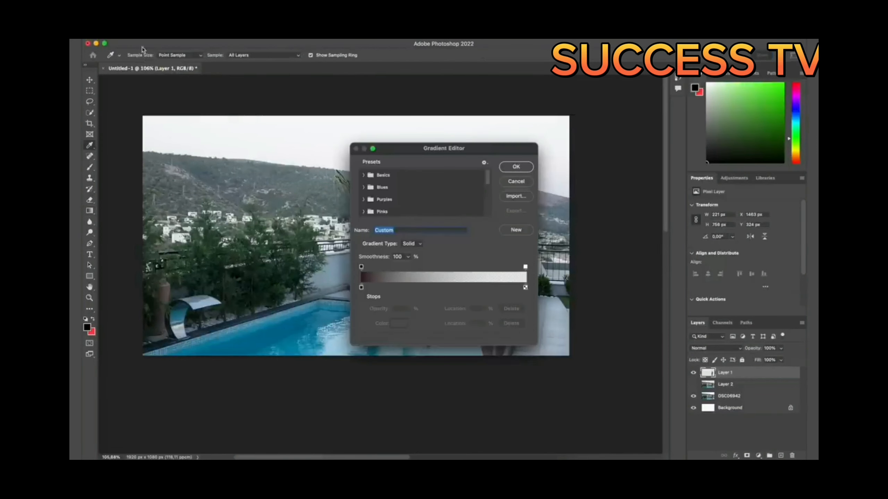
left_click(364, 175)
left_click(364, 201)
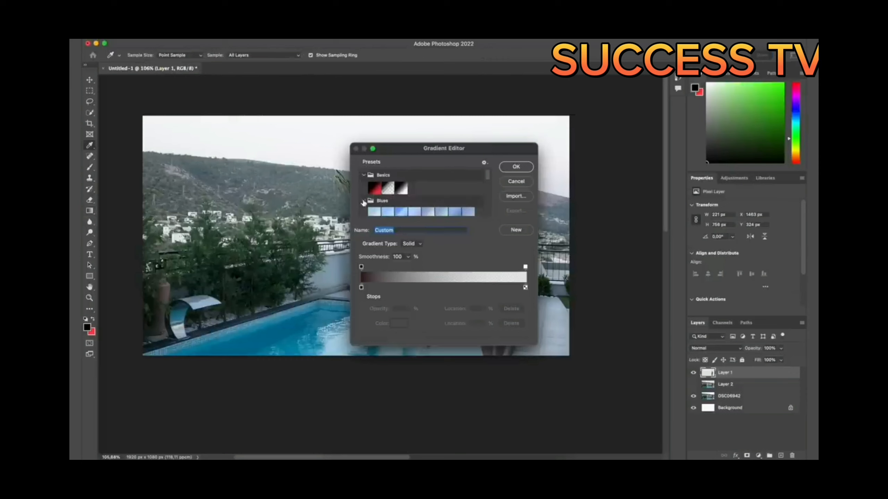
scroll(364, 203, "down", 5)
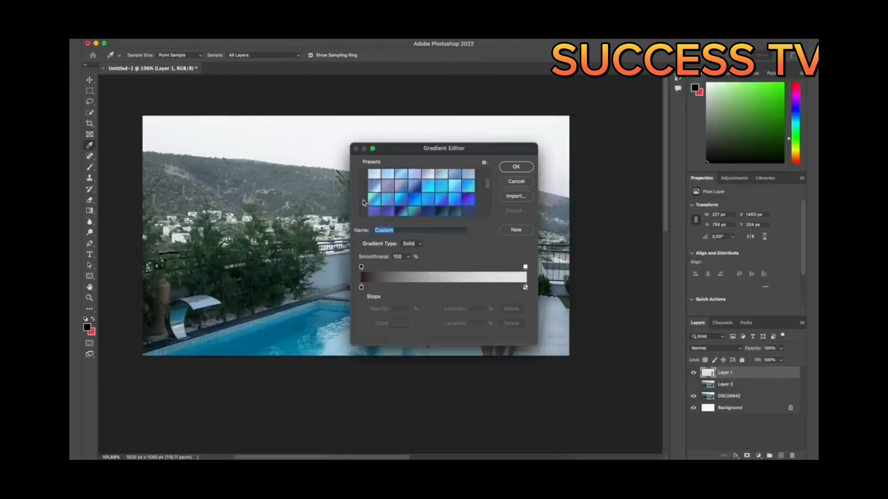
scroll(385, 203, "up", 5)
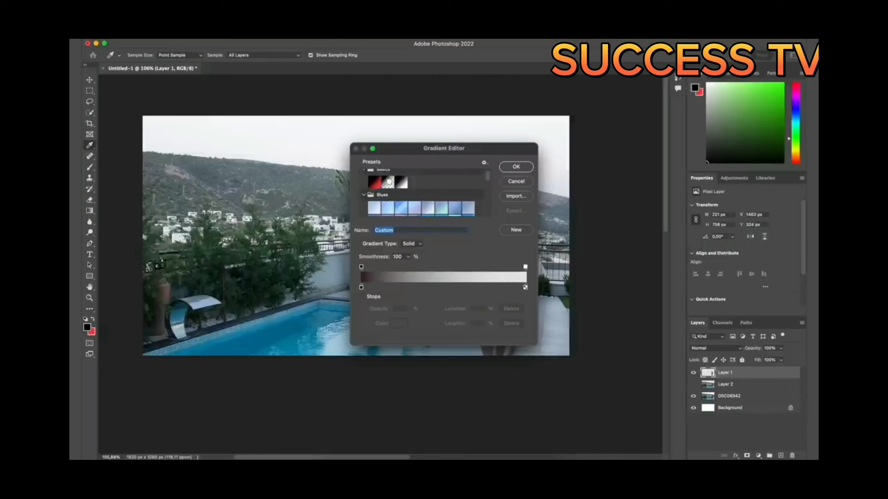
left_click(388, 181)
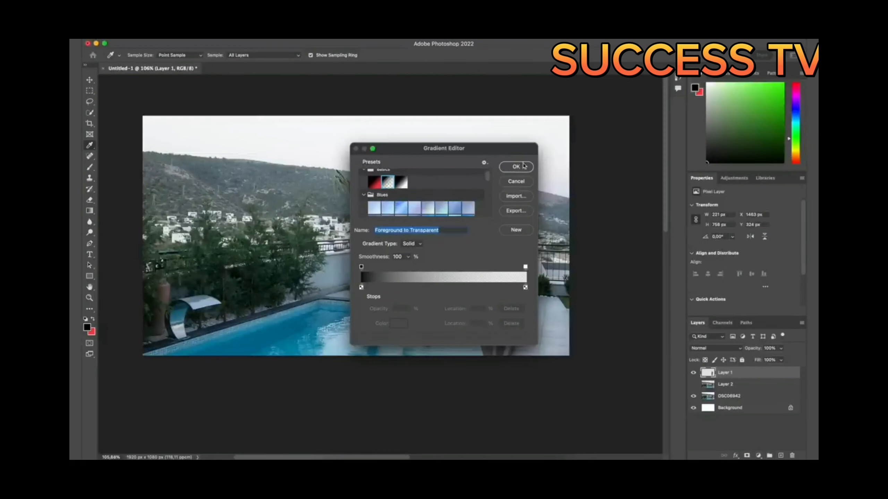
left_click(513, 169)
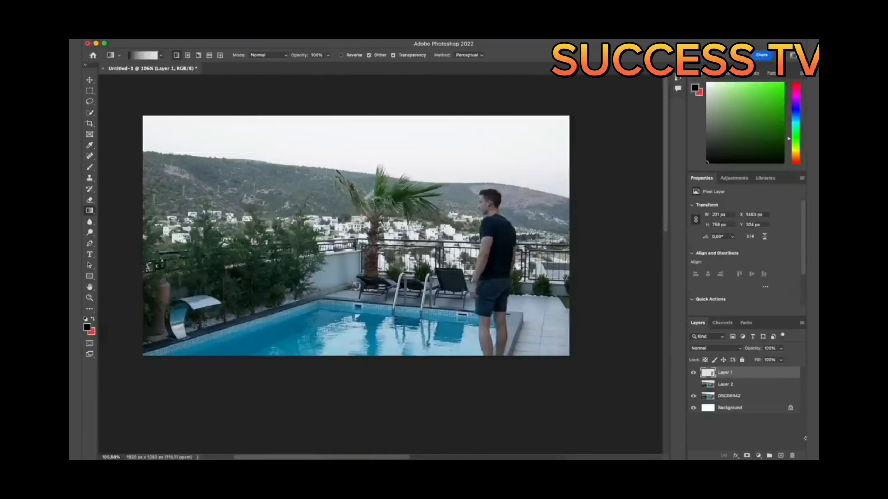
Add a new layer above Layer 1 and draw a linear black-to-transparent gradient from the photo's upper-left corner towards the hills.
left_click(781, 456)
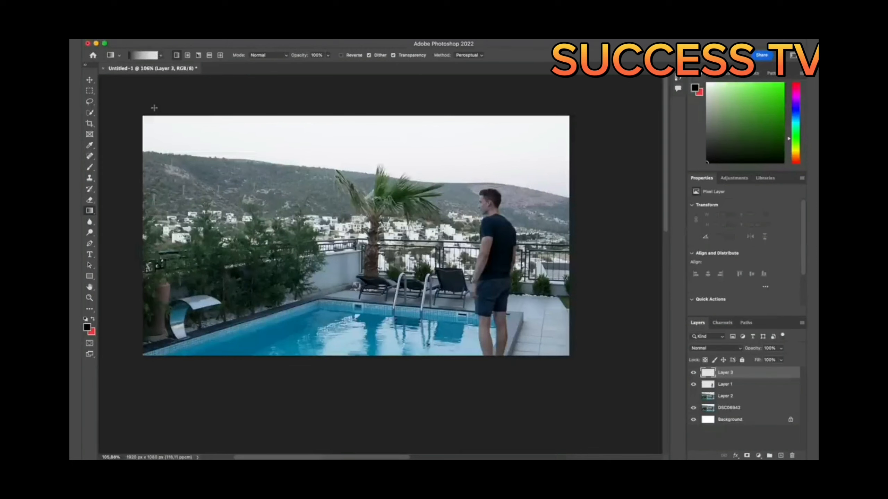
left_click_drag(154, 108, 228, 158)
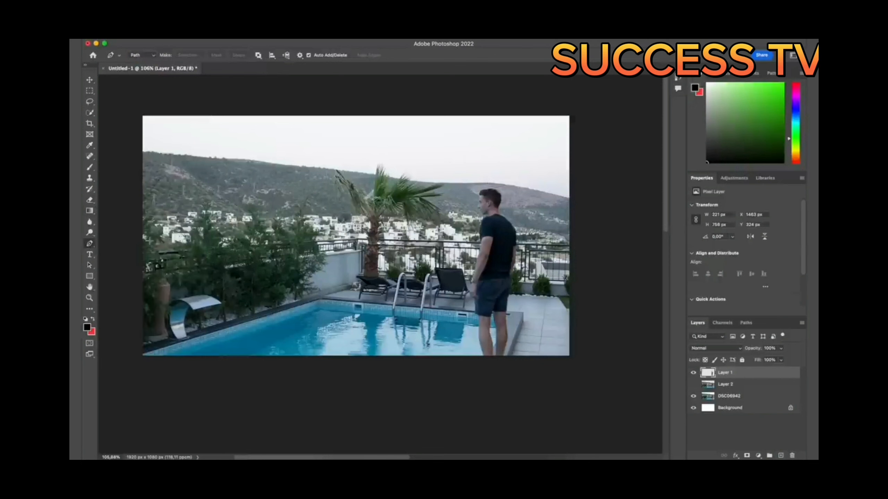
Trace a closed Pen path around the man's rear leg and shorts, and convert it to a new anti-aliased selection with 0-pixel feather.
scroll(495, 338, "up", 3)
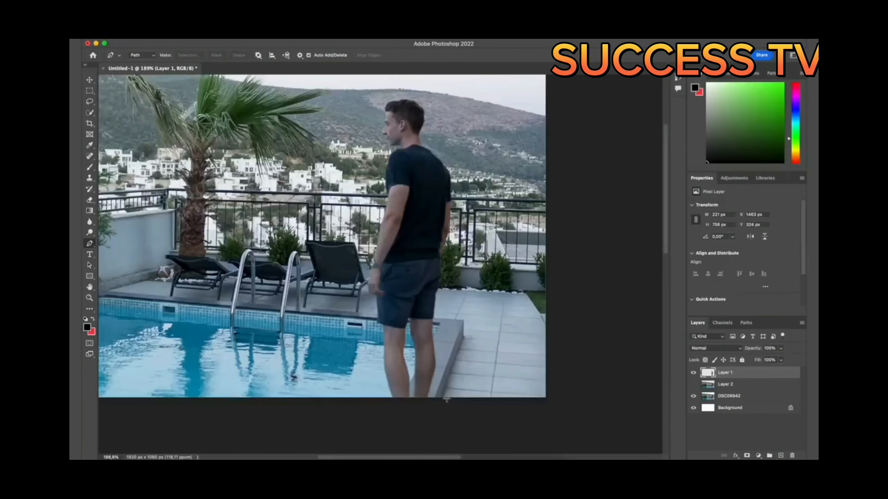
scroll(423, 391, "up", 3)
scroll(426, 386, "down", 5)
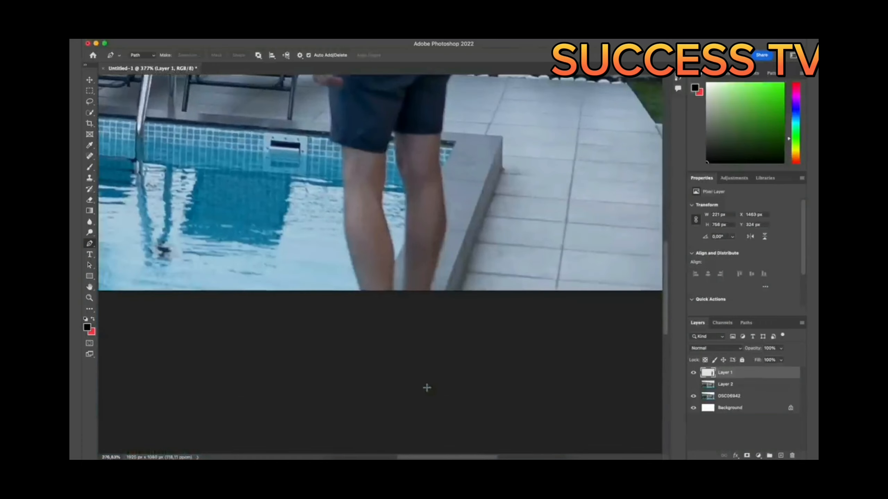
left_click(429, 293)
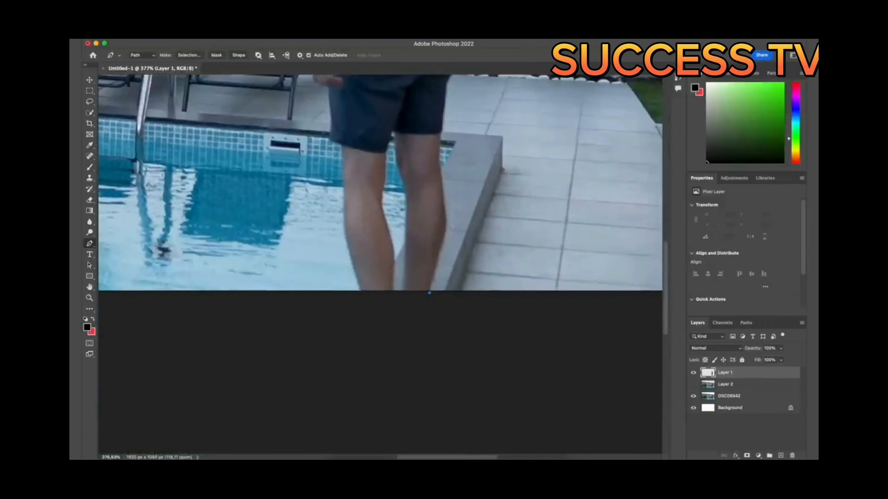
left_click(444, 216)
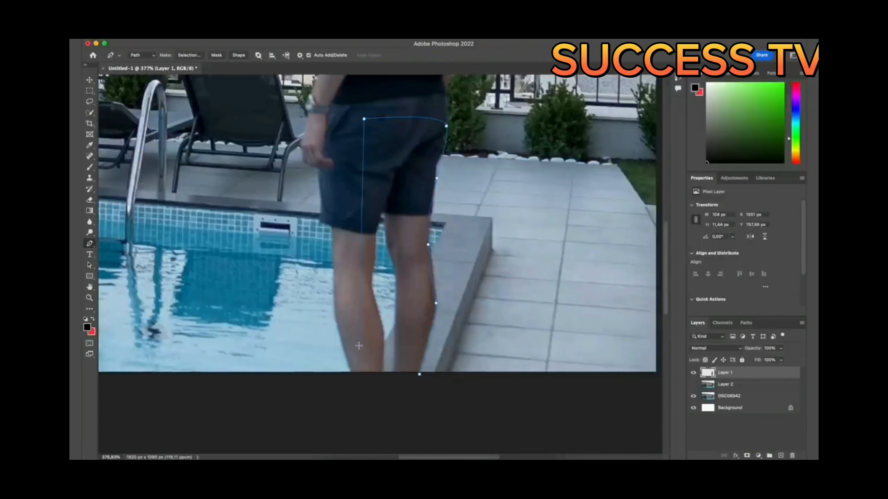
left_click(359, 346)
left_click(419, 375)
right_click(420, 376)
left_click(434, 398)
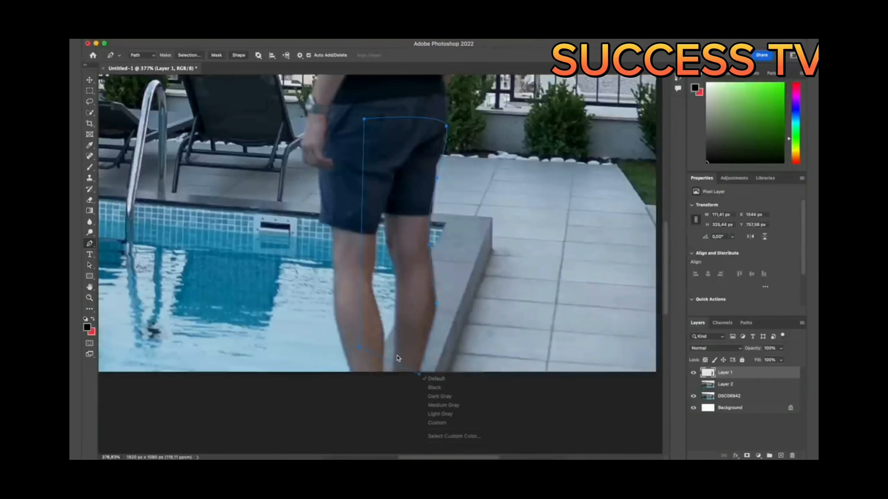
left_click(190, 56)
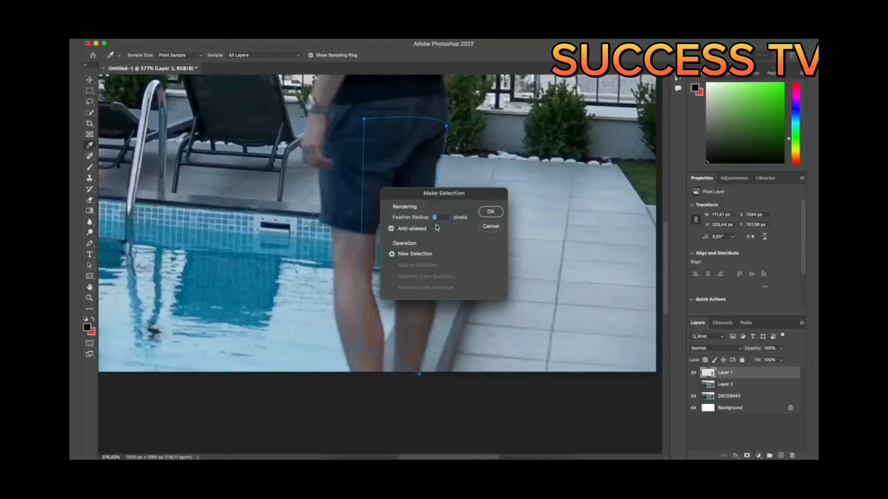
left_click(491, 212)
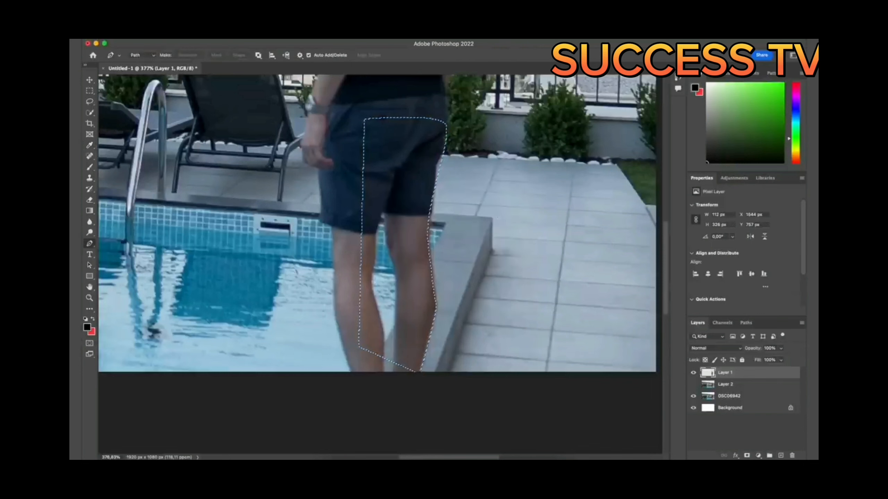
Add the text TURKEY in black Times Regular at 13.78 pt on Layer 3, over the hilltop behind the cutouts.
scroll(376, 276, "down", 5)
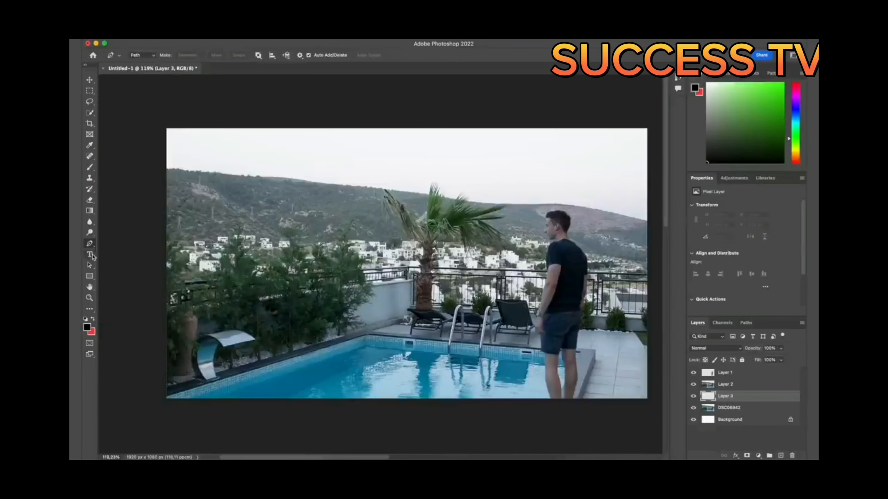
key("t")
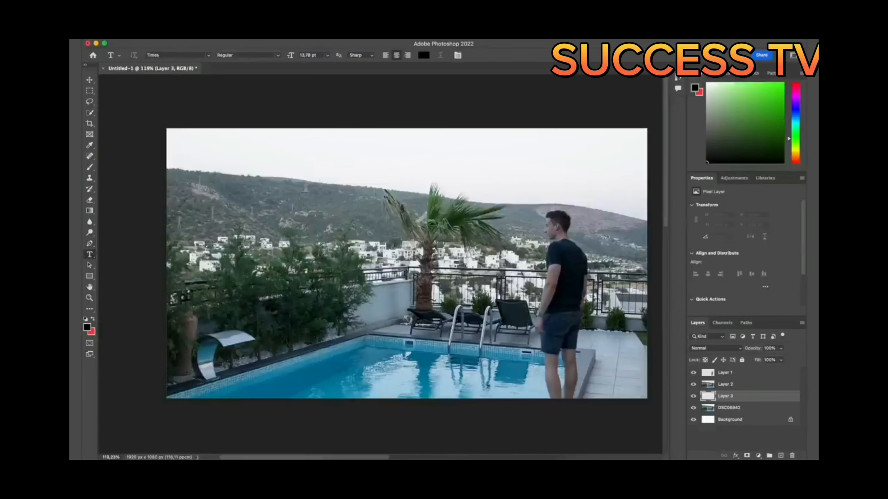
left_click(312, 182)
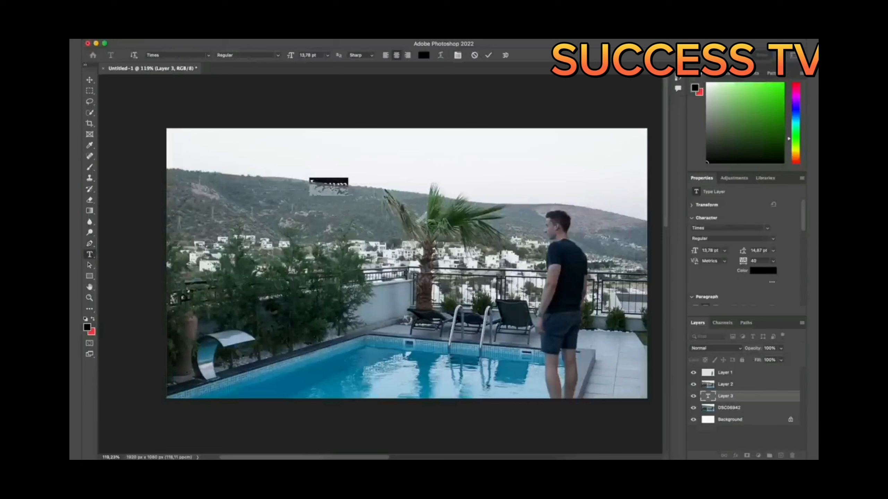
key("BackSpace")
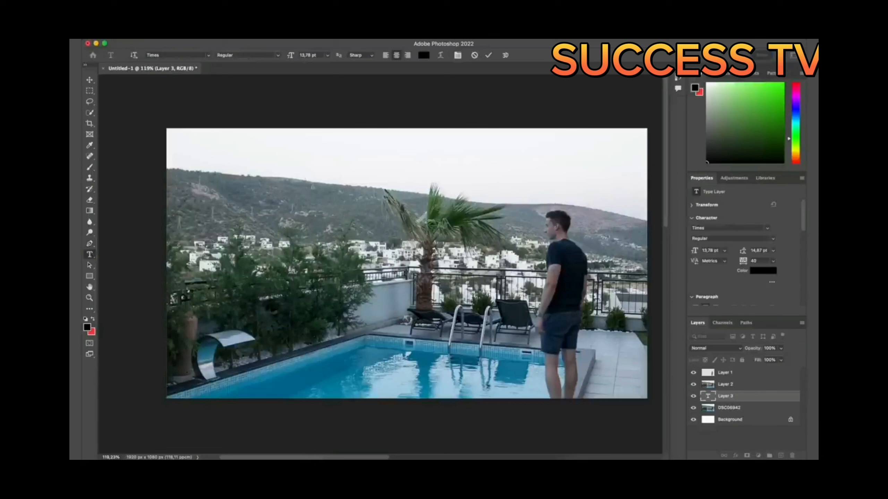
type("KEY")
key("ctrl+a")
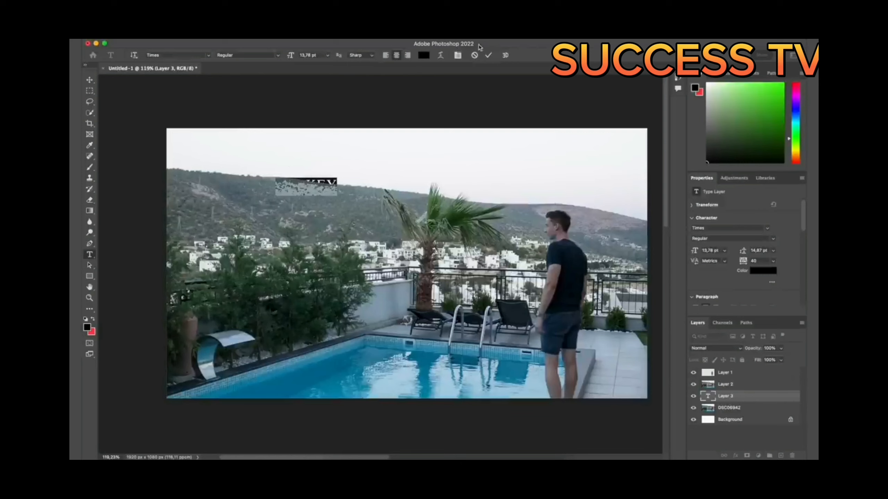
left_click(488, 55)
Scale the TURKEY text to about 527%, rotate it about 4.2°, and place it across the sky behind the hill's ridge.
key("ctrl+t")
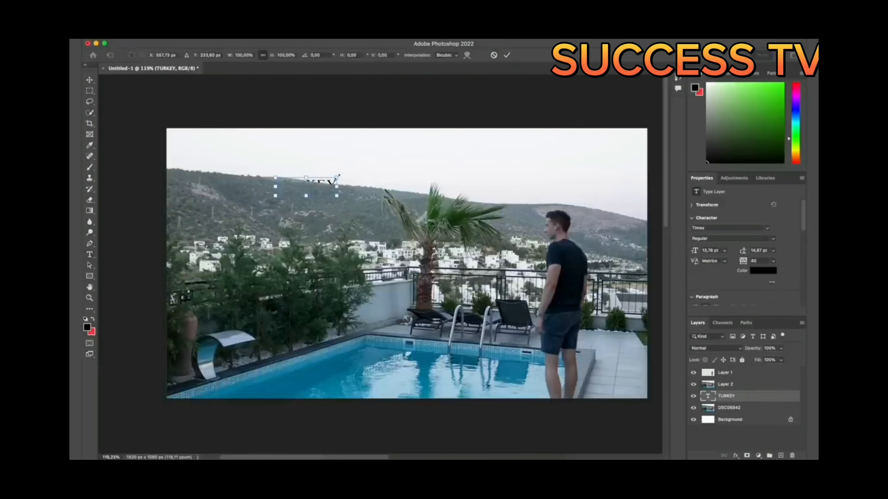
left_click_drag(338, 177, 484, 135)
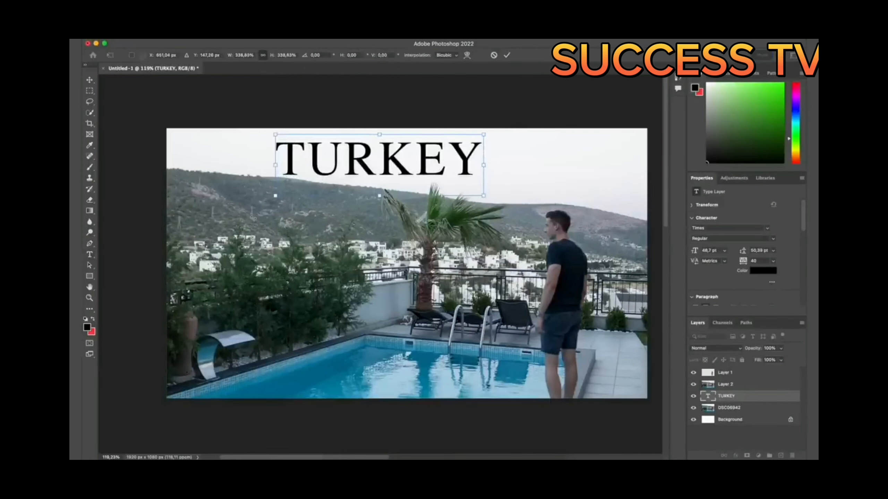
left_click_drag(416, 138, 450, 173)
left_click_drag(509, 149, 527, 175)
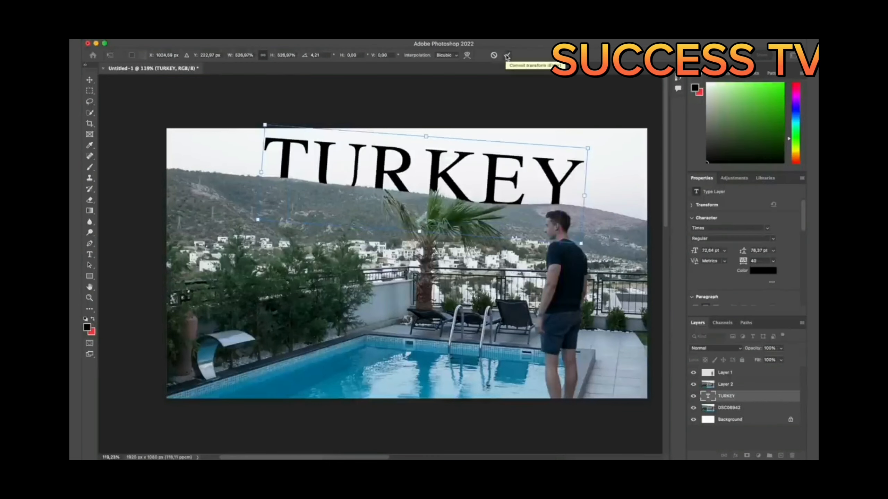
left_click(507, 55)
Change the font of the whole TURKEY text to Azo Sans Black.
key("t")
left_click(433, 171)
key("super+a")
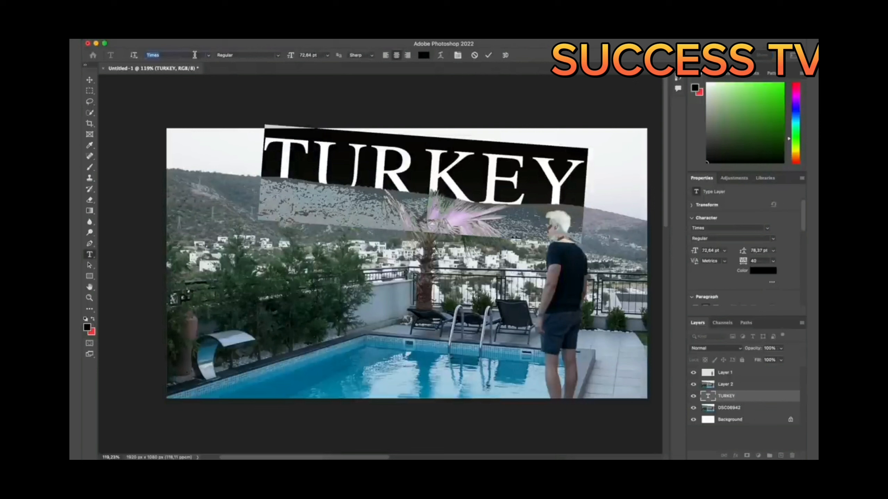
left_click(208, 55)
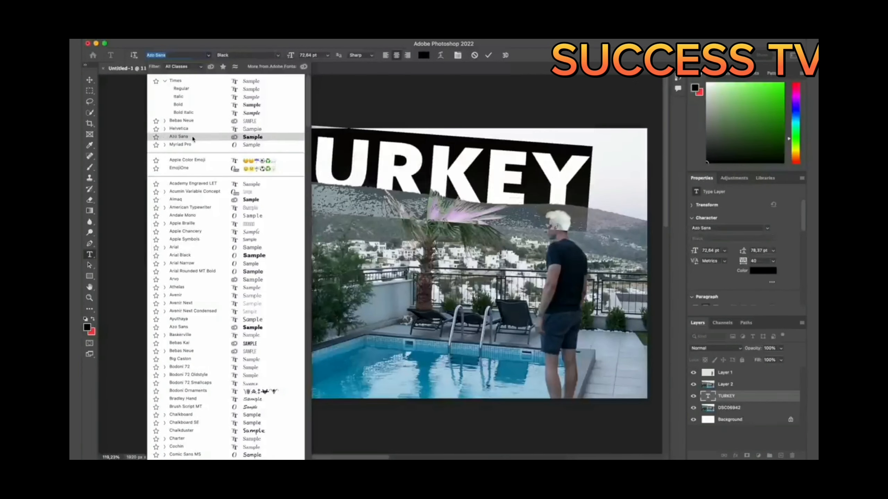
left_click(193, 139)
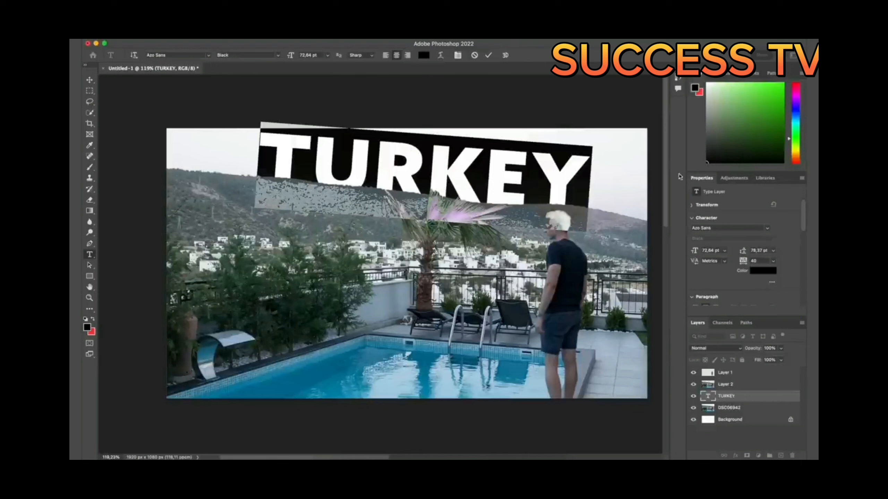
Set the tracking of the TURKEY text to 160 and finish editing the text.
scroll(755, 236, "down", 5)
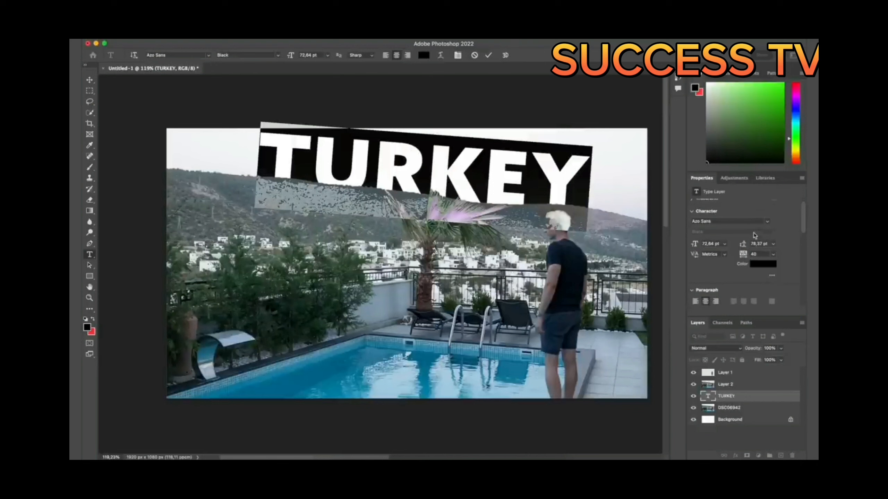
scroll(720, 268, "down", 3)
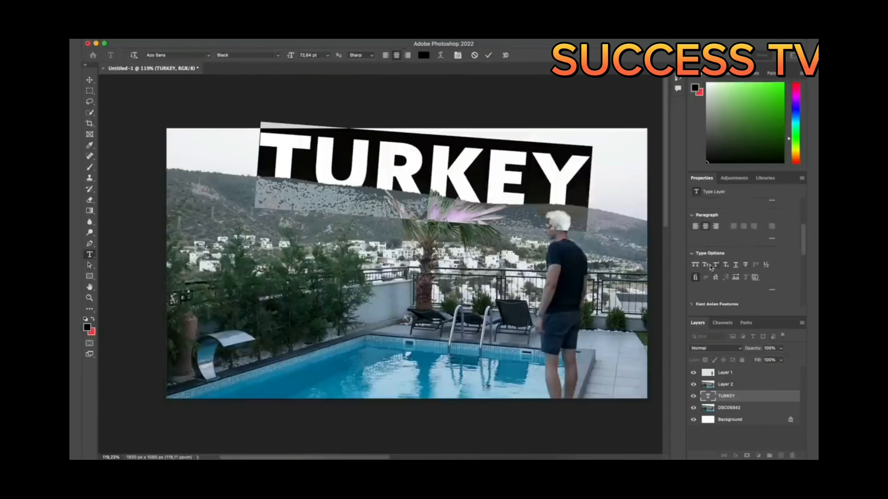
scroll(697, 270, "up", 4)
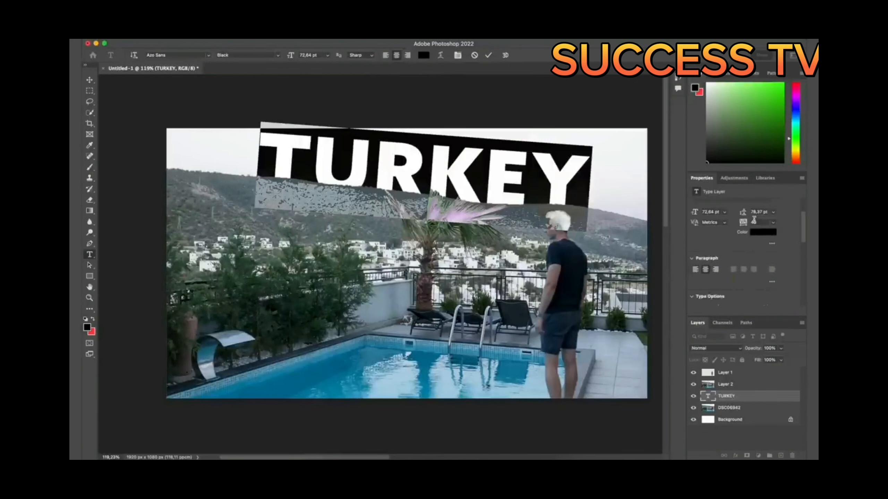
left_click_drag(744, 224, 744, 210)
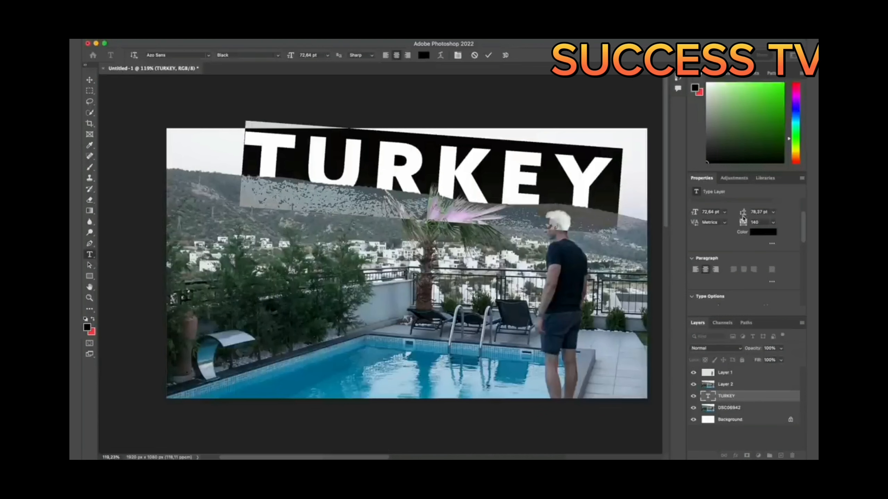
left_click_drag(753, 231, 746, 228)
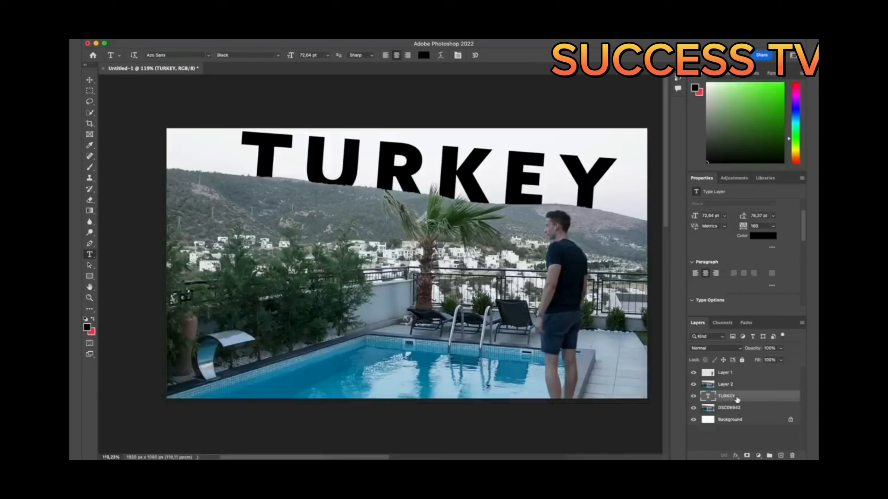
Open the TURKEY layer's blending options and try a drop shadow with the default settings.
right_click(743, 399)
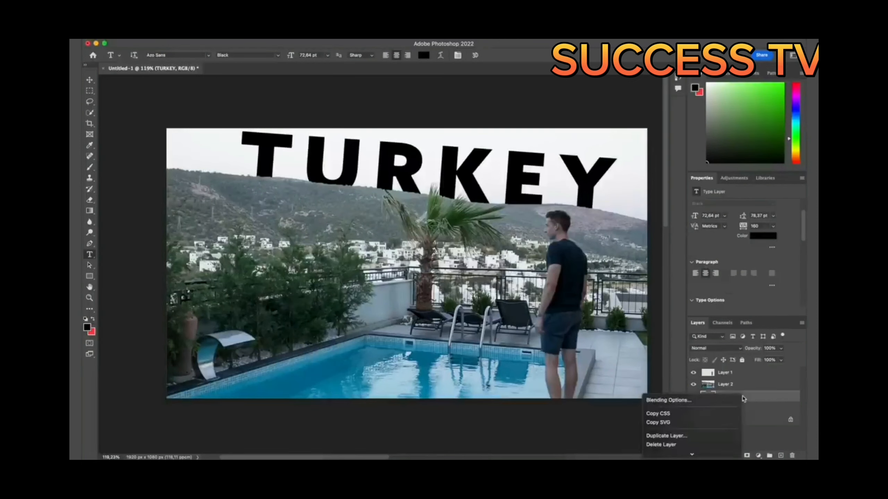
left_click(728, 402)
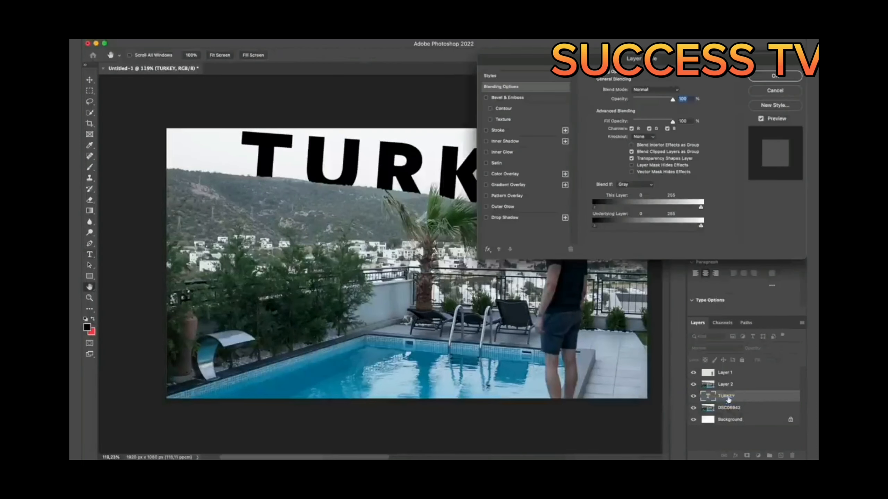
left_click(503, 218)
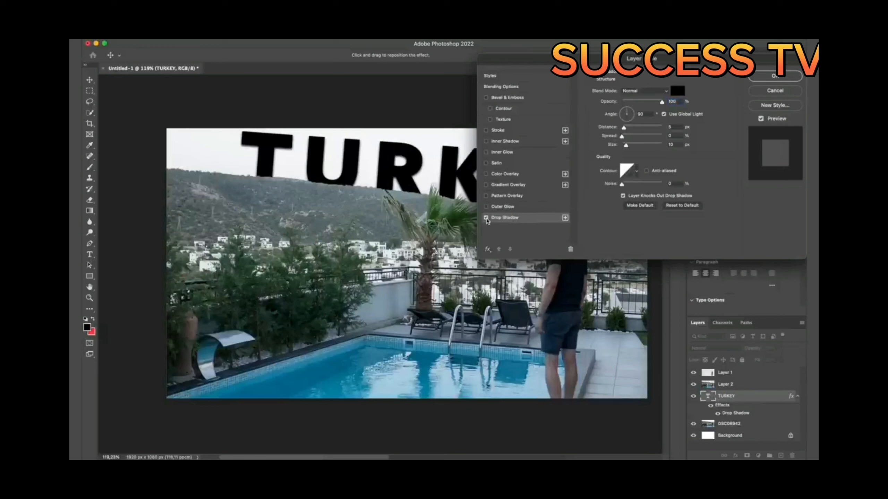
left_click(487, 218)
Try an outer glow on the TURKEY text in saturated green with hue 136°.
left_click(513, 207)
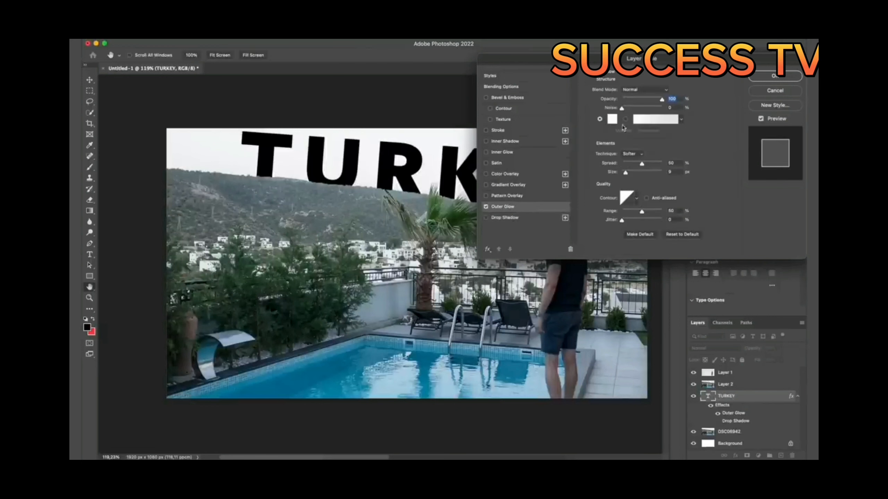
left_click(612, 119)
left_click_drag(596, 333, 595, 317)
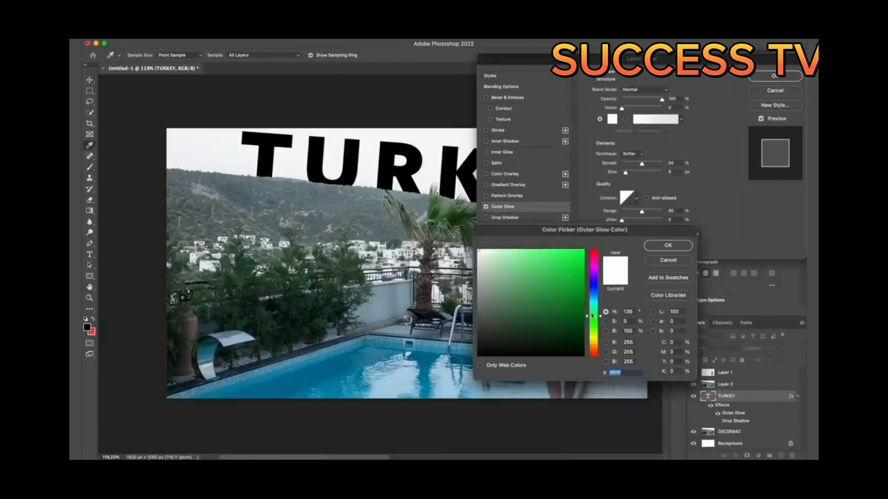
left_click(584, 251)
left_click(668, 246)
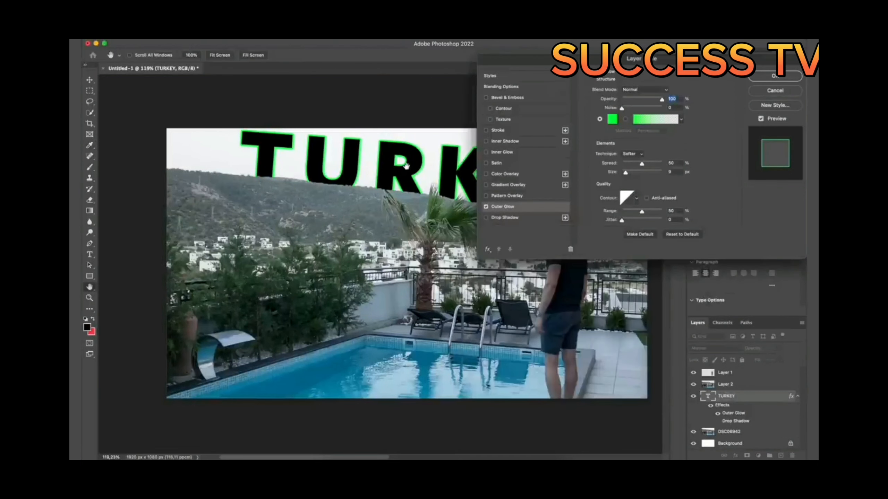
left_click(487, 207)
Try a pattern overlay on the TURKEY text and go back to the layer's general blending settings.
left_click(516, 197)
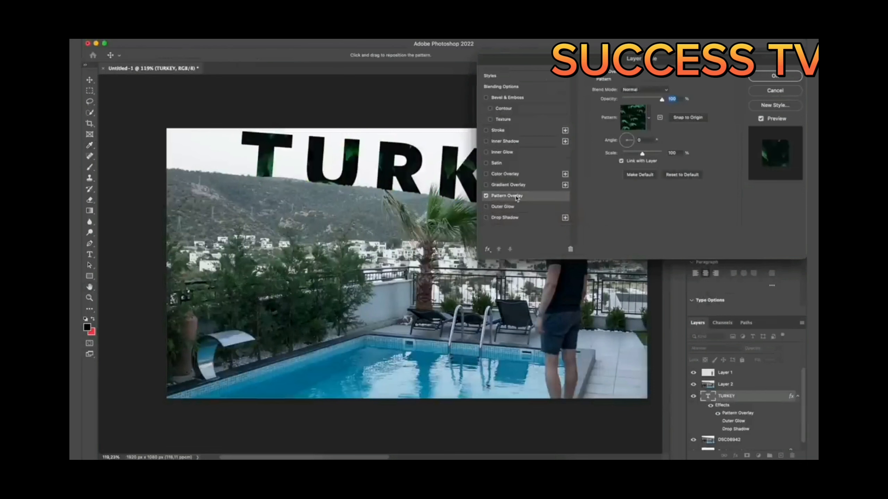
left_click_drag(616, 60, 498, 144)
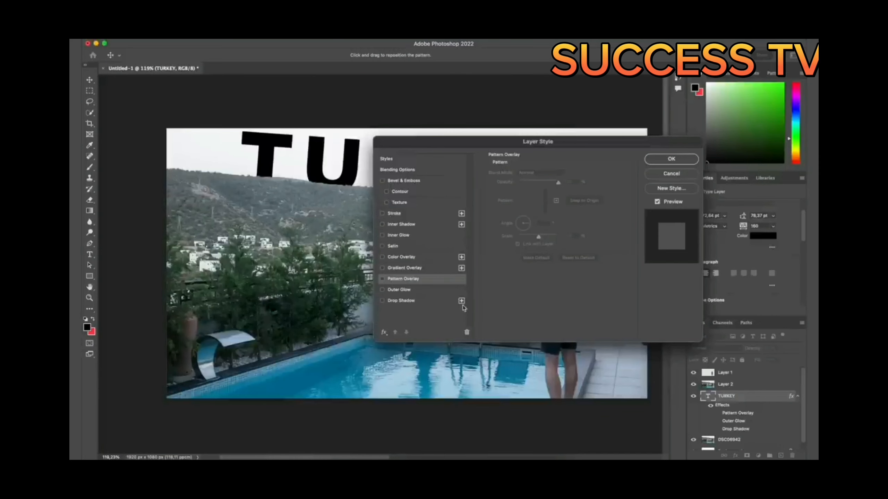
left_click(426, 171)
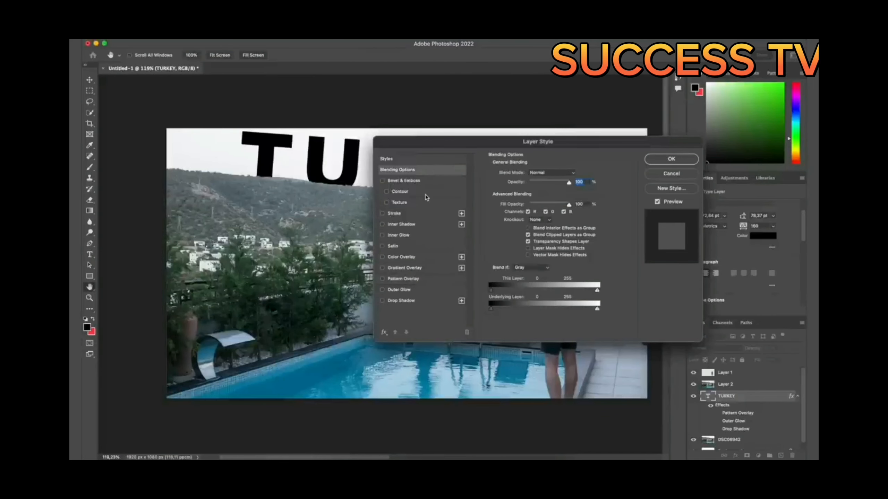
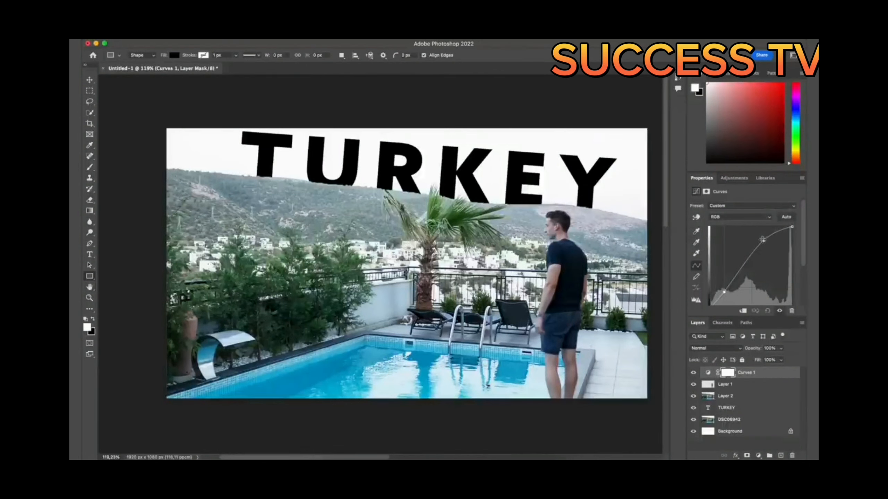
Raise the upper point of the Curves 1 adjustment's RGB curve slightly to brighten the highlights.
mouse_move(763, 241)
left_mouse_down()
mouse_move(761, 251)
mouse_move(761, 237)
left_mouse_up()
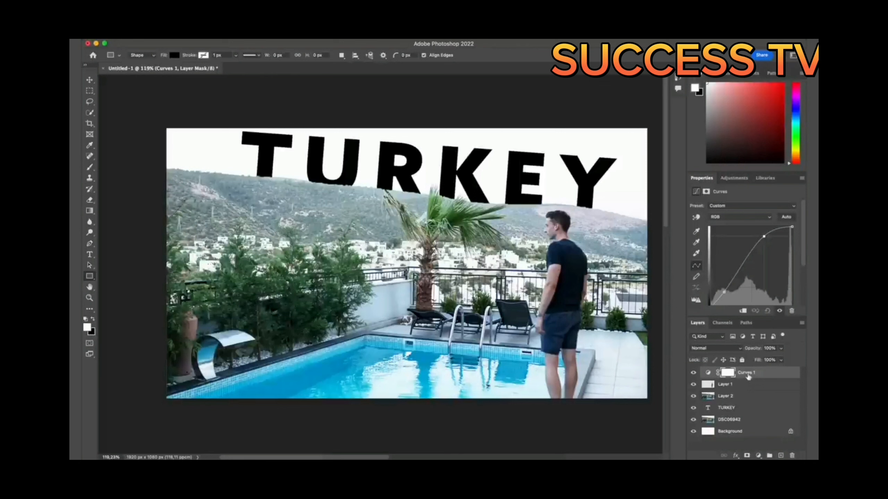
left_click(748, 179)
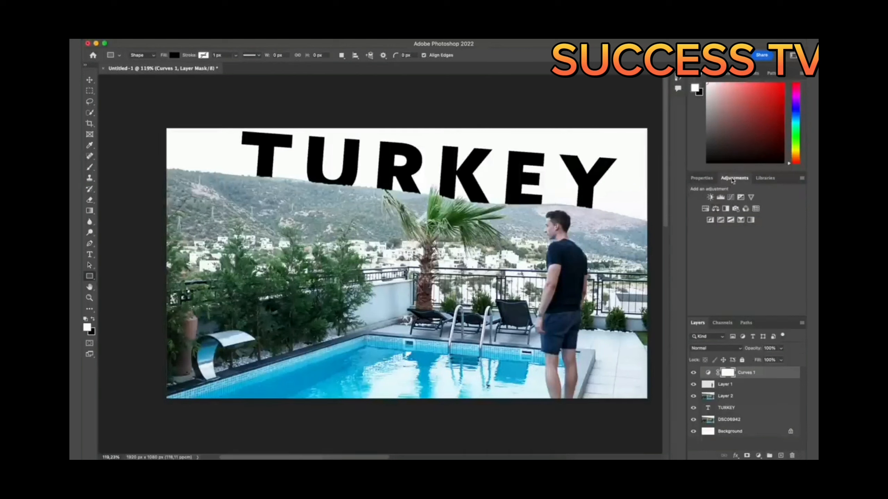
left_click(772, 374)
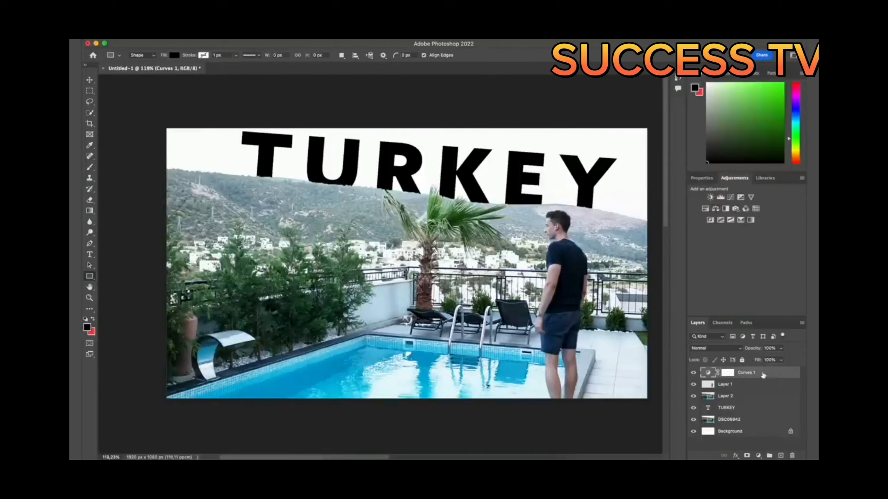
left_click(701, 178)
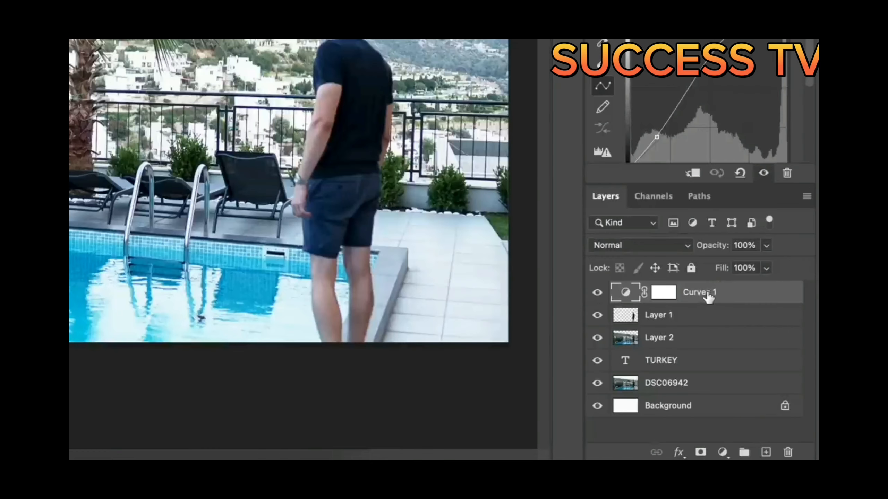
Clip the Curves 1 adjustment to Layer 1 so it affects only the cut-out man.
right_click(749, 372)
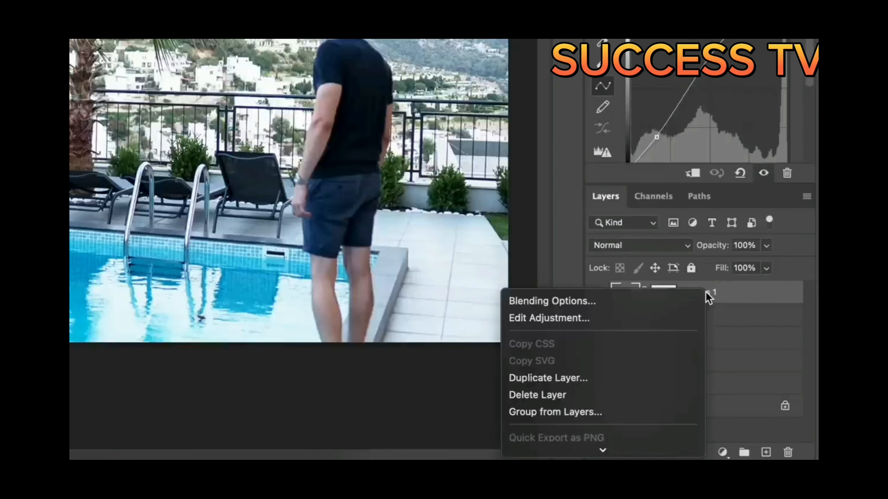
scroll(672, 315, "down", 10)
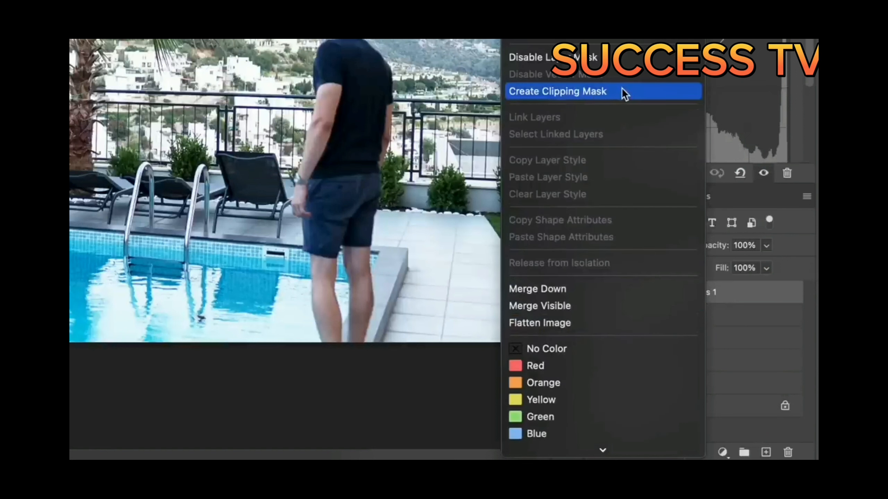
left_click(622, 91)
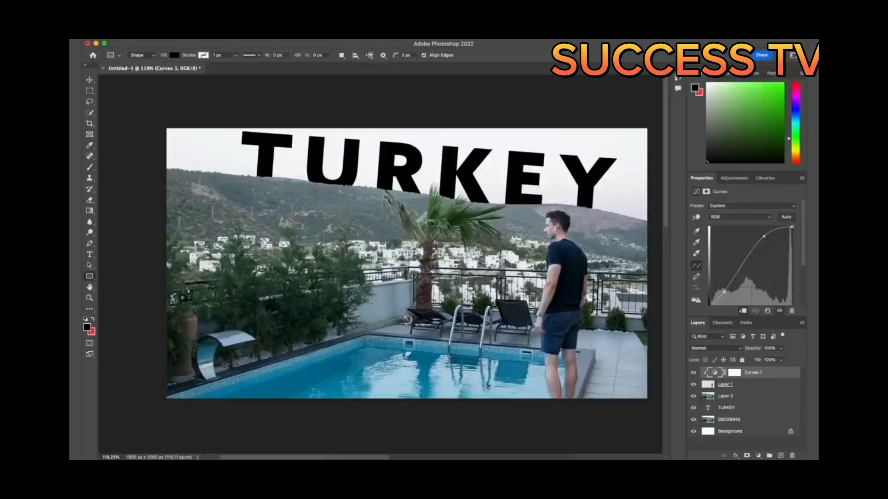
Toggle the visibility of Curves 1 to compare the man with and without the adjustment.
left_click(694, 373)
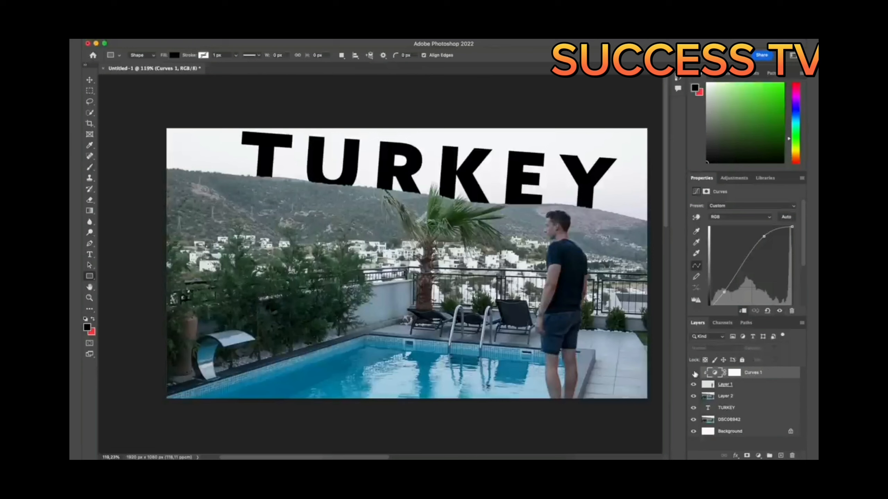
left_click(693, 373)
left_click(694, 373)
left_click(694, 373)
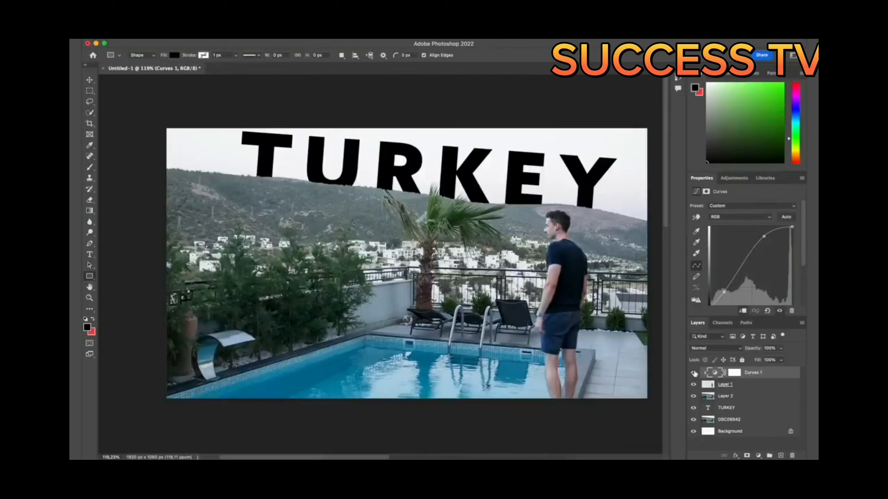
Hide and show the Curves 1 adjustment once more to check its effect on the man.
left_click(694, 373)
left_click(694, 373)
Add a new empty layer directly above the DSC06942 photo layer, beneath the TURKEY text.
left_click(737, 396)
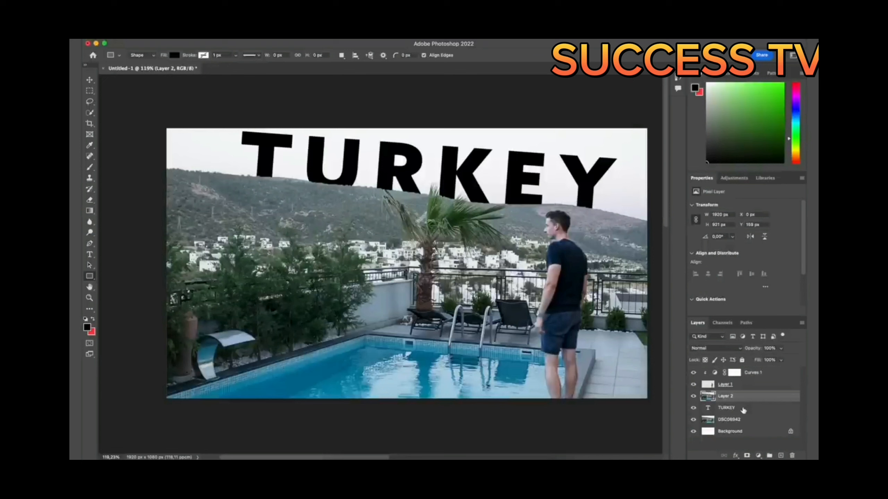
left_click(728, 420)
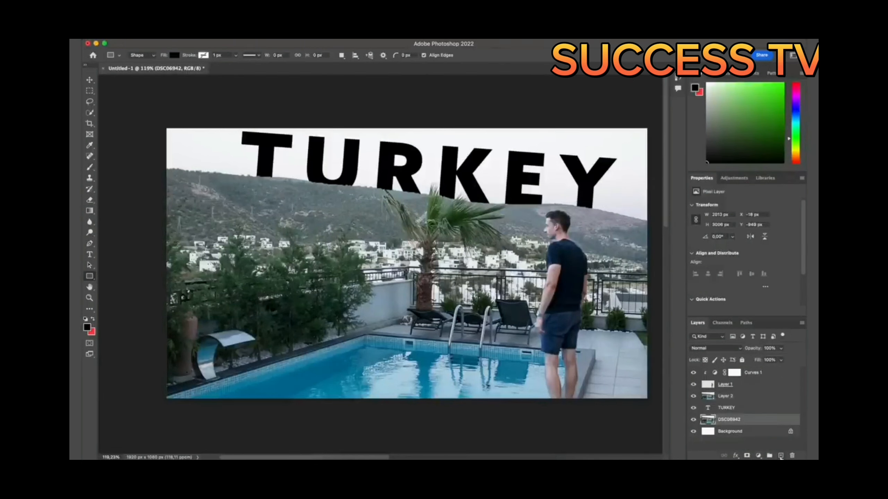
left_click(781, 456)
left_click(723, 396)
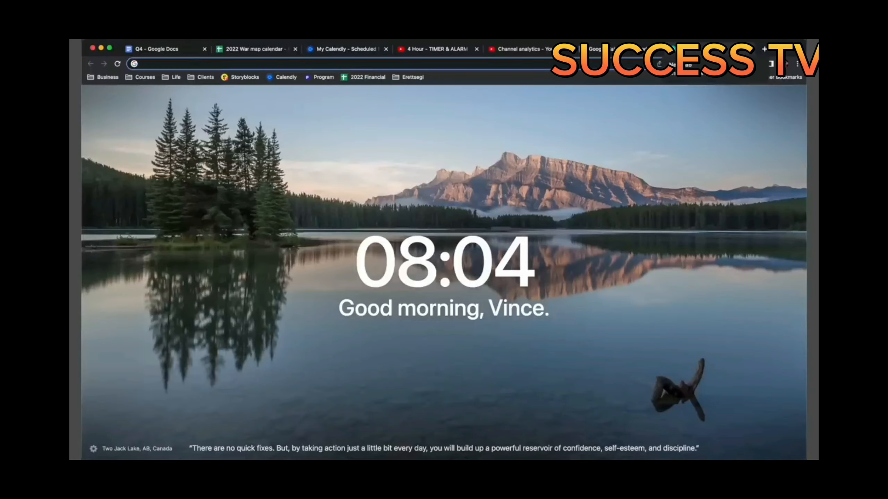
Switch to Chrome and search Google for SKY REPLACEMENT images.
type("SKY T")
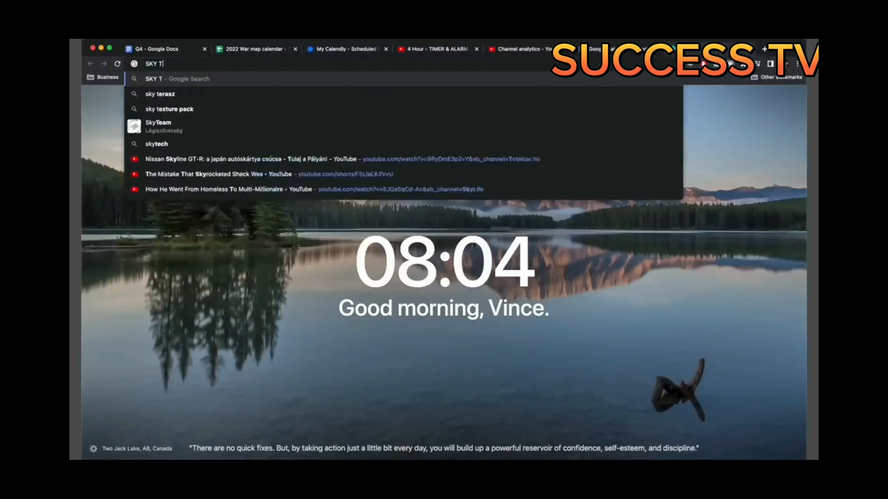
key("BackSpace")
type("REPLACEMENT")
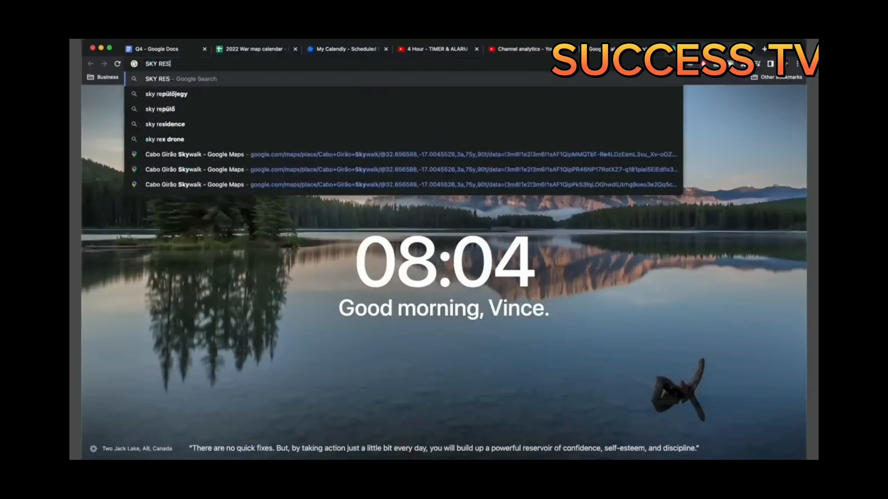
key("Return")
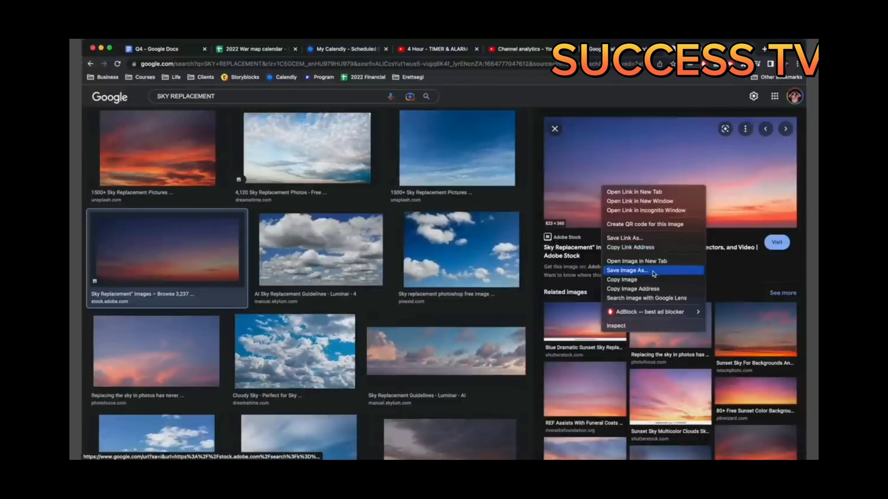
Save the purple-and-pink Adobe Stock sunset image and place it in the Photoshop document between the TURKEY text and DSC06942.
left_click(654, 271)
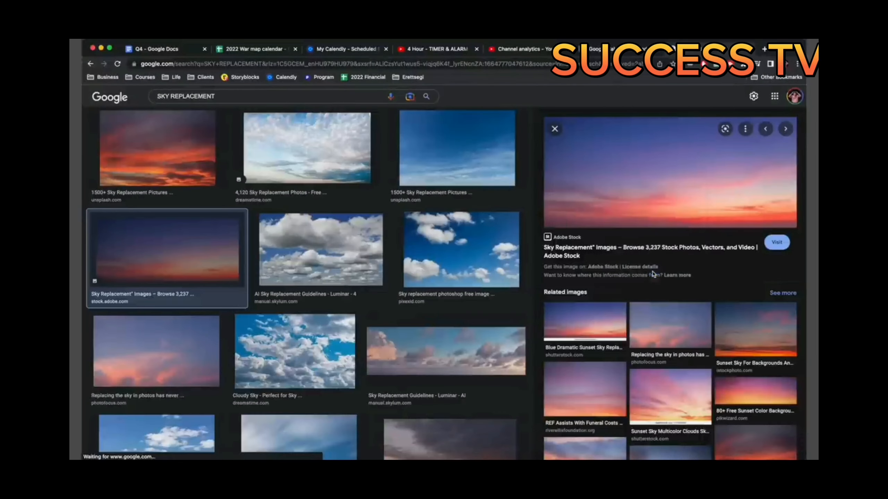
left_click(587, 328)
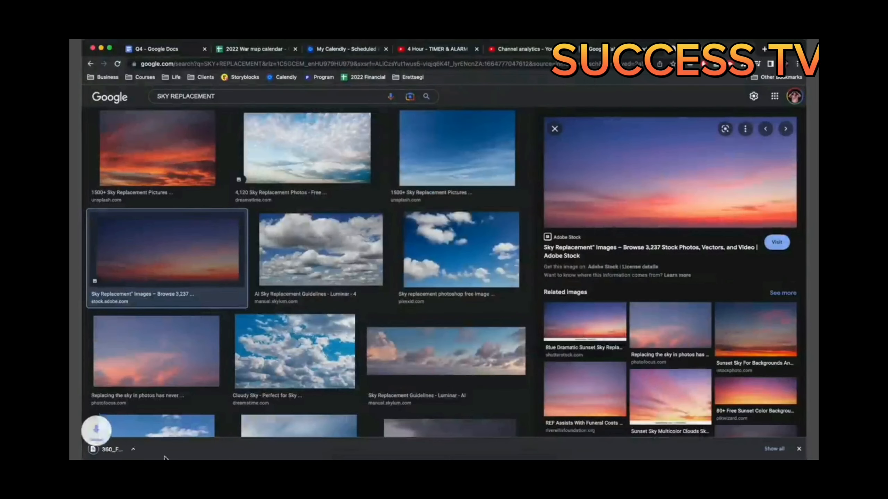
key("super+Tab")
left_click_drag(148, 451, 257, 149)
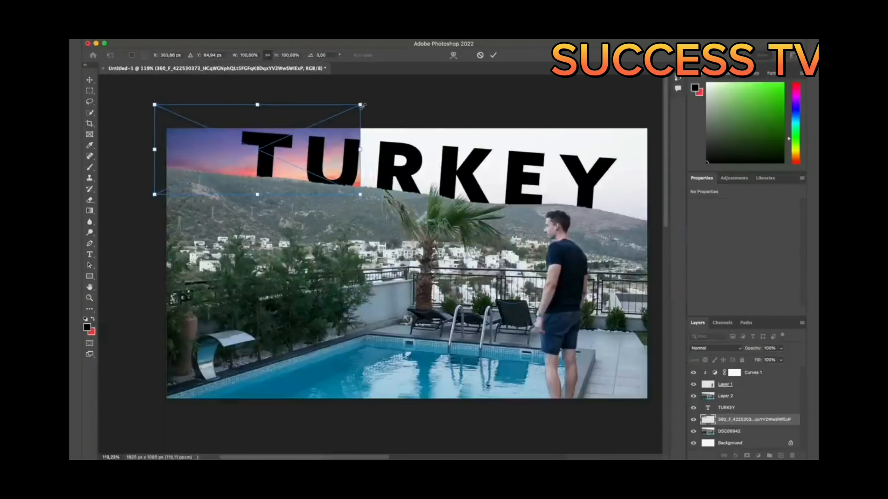
Scale the placed sunset image to about 246% and position it over the whole sky behind the TURKEY text.
left_click_drag(360, 105, 594, 156)
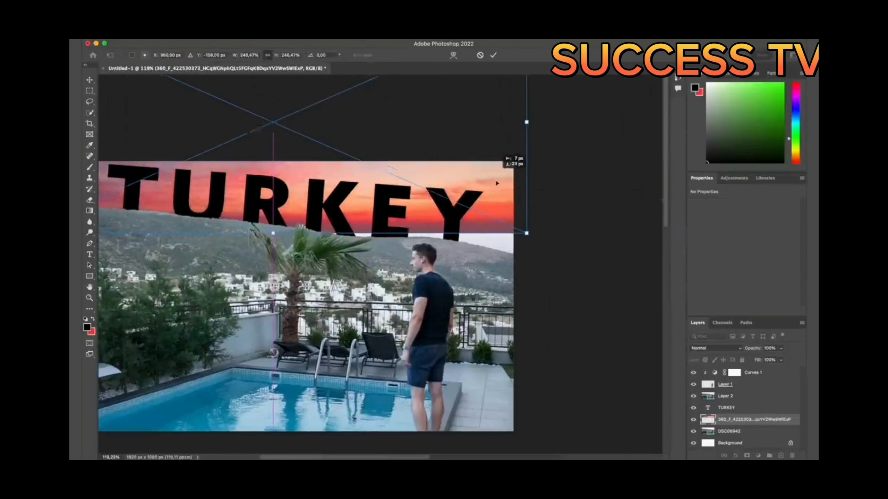
left_click_drag(495, 139, 494, 200)
scroll(494, 200, "down", 3)
scroll(489, 210, "up", 2)
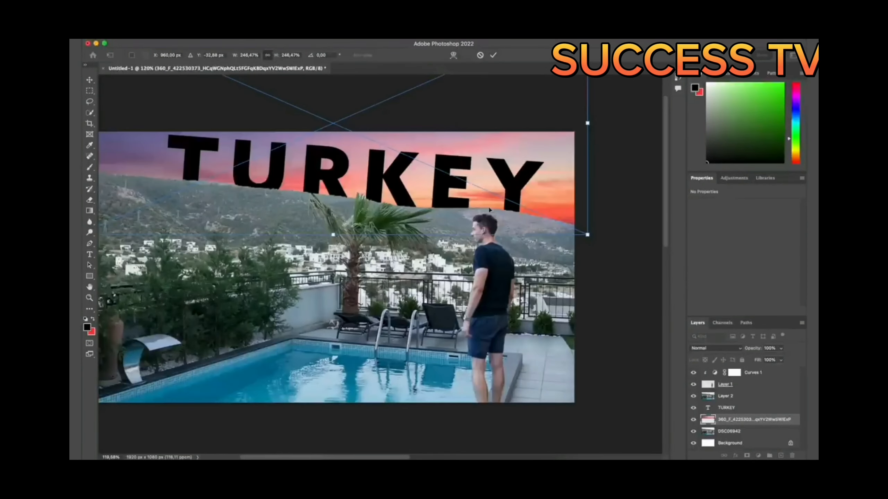
key("Return")
key("u")
Lower the sunset sky layer's opacity to 29%.
scroll(447, 249, "down", 3)
scroll(448, 249, "left", 2)
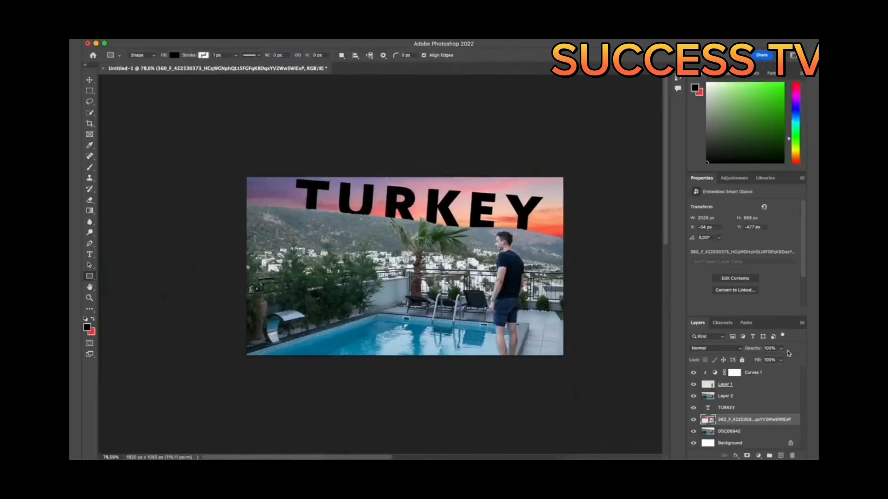
left_click_drag(779, 351, 754, 360)
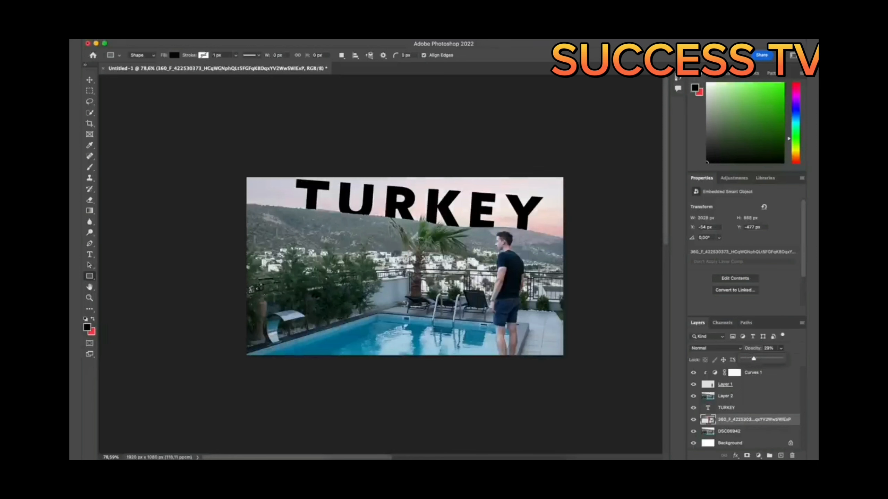
scroll(380, 265, "up", 3)
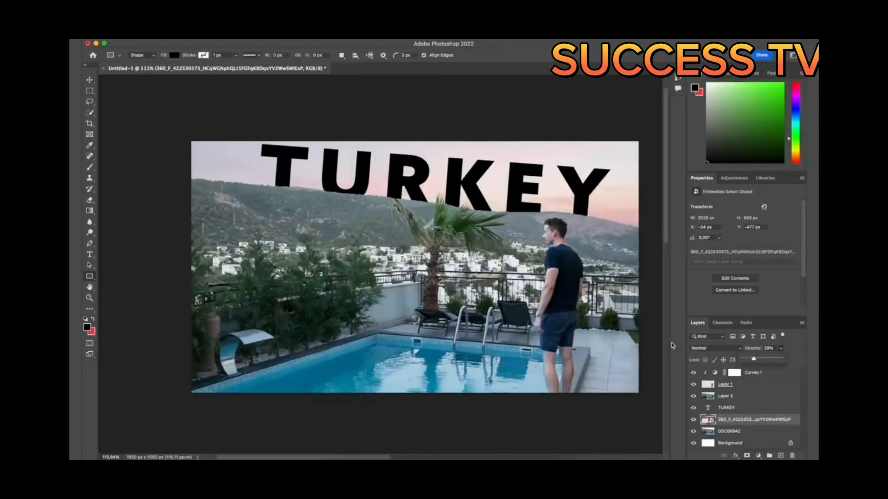
Add a new layer at the top of the stack and place the orange lens flare JPEG from Finder on it.
left_click(747, 422)
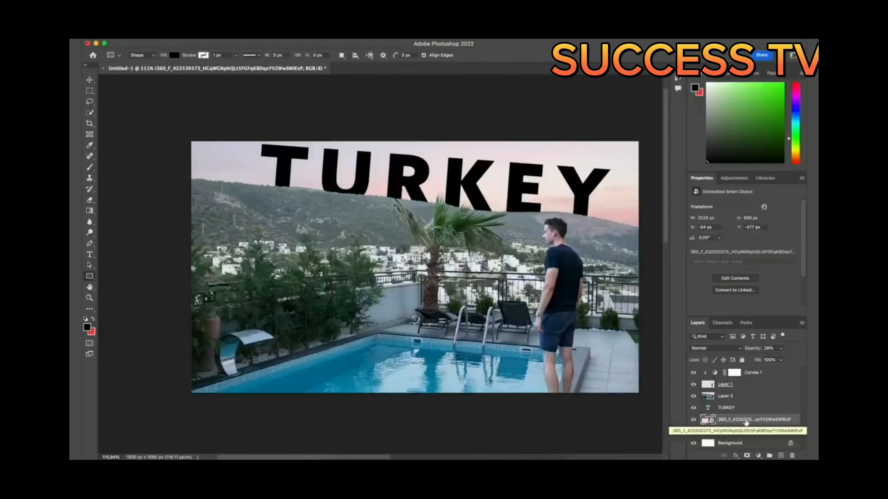
key("super+shift+alt+e")
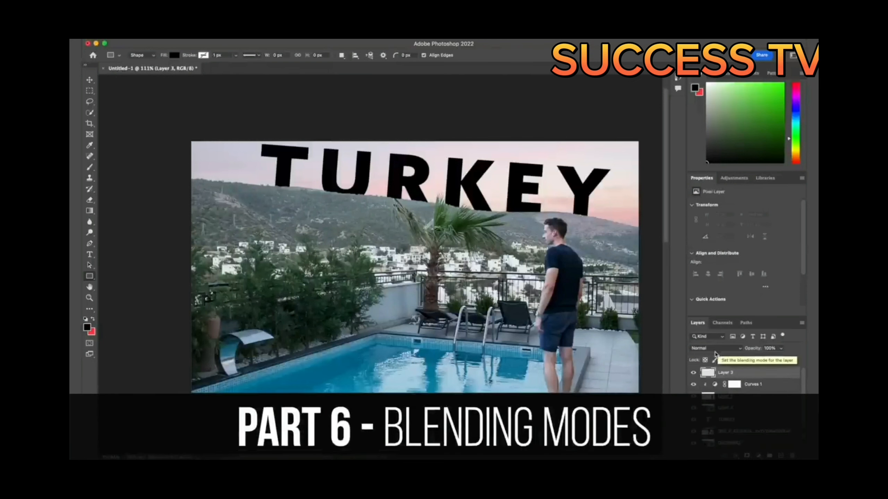
key("super+Tab")
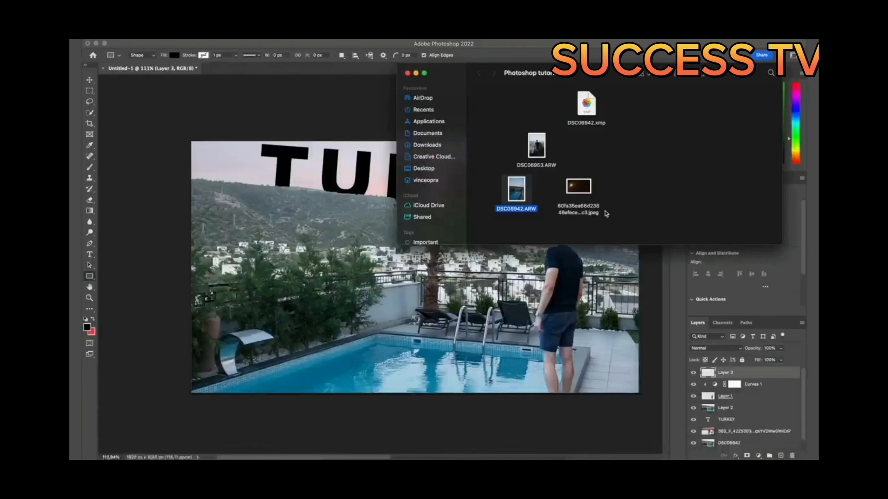
left_click(582, 187)
left_click_drag(583, 187, 365, 204)
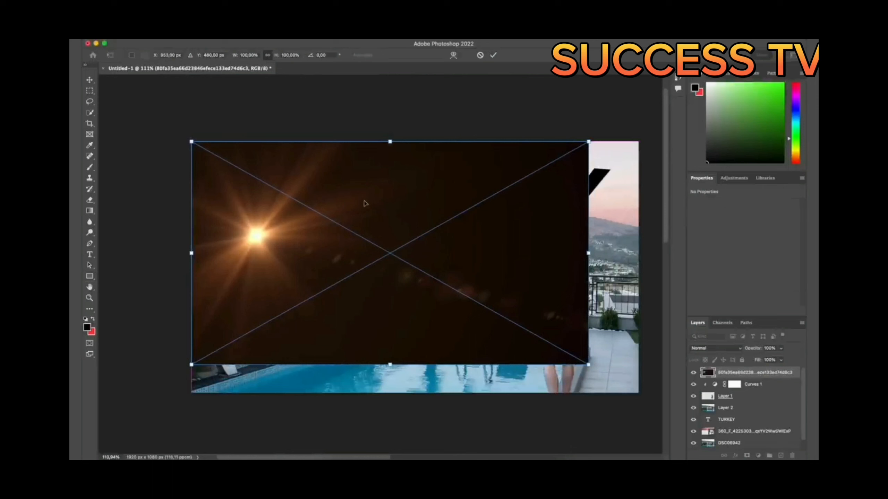
left_click(493, 55)
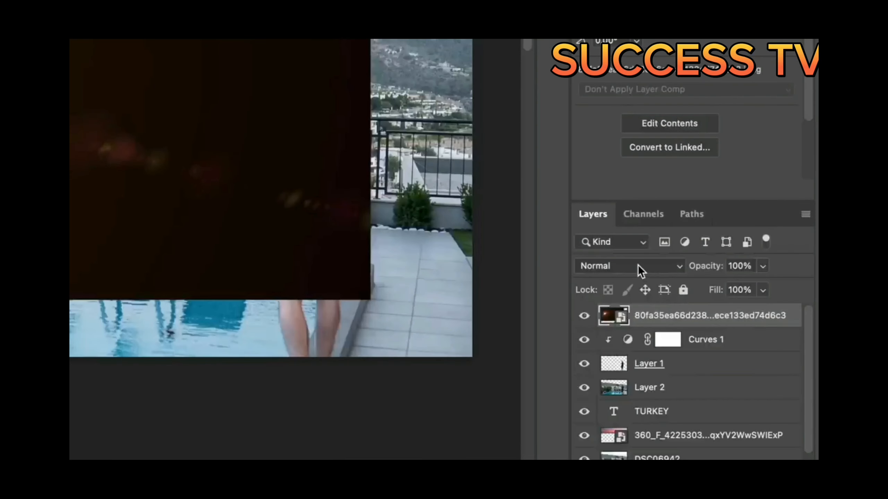
Set the lens flare layer's blend mode to Screen.
left_click(719, 348)
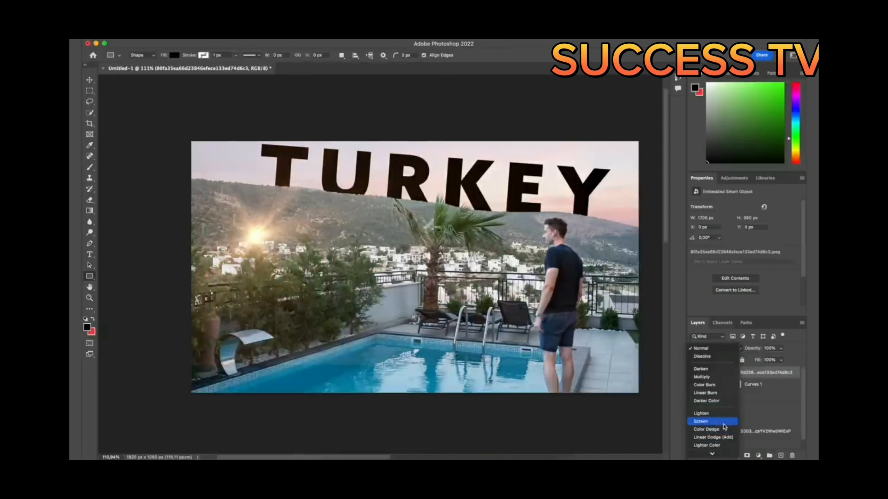
left_click(723, 424)
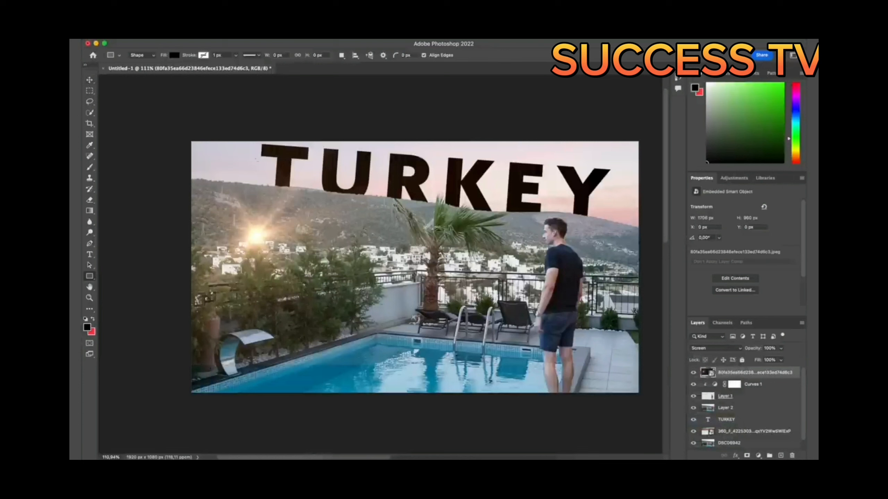
Flip the lens flare horizontally and move its light source into the upper-right corner of the sky.
left_click(90, 80)
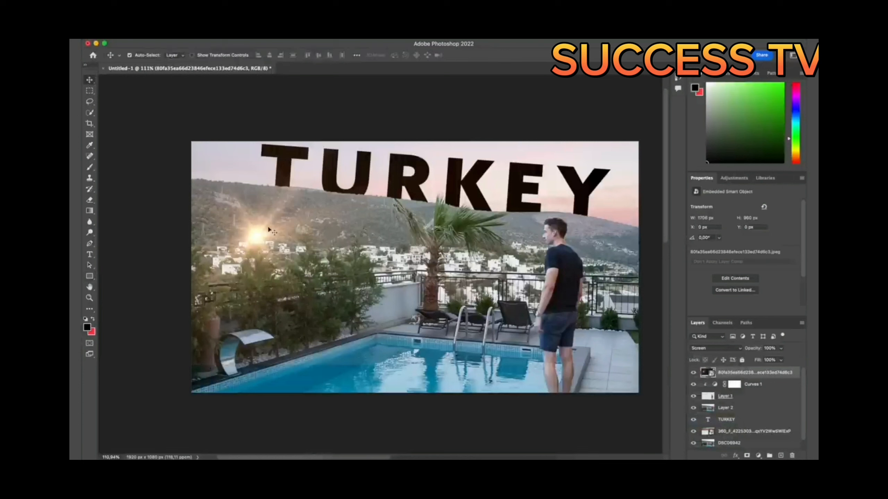
left_click_drag(273, 231, 421, 198)
key("ctrl+t")
right_click(421, 196)
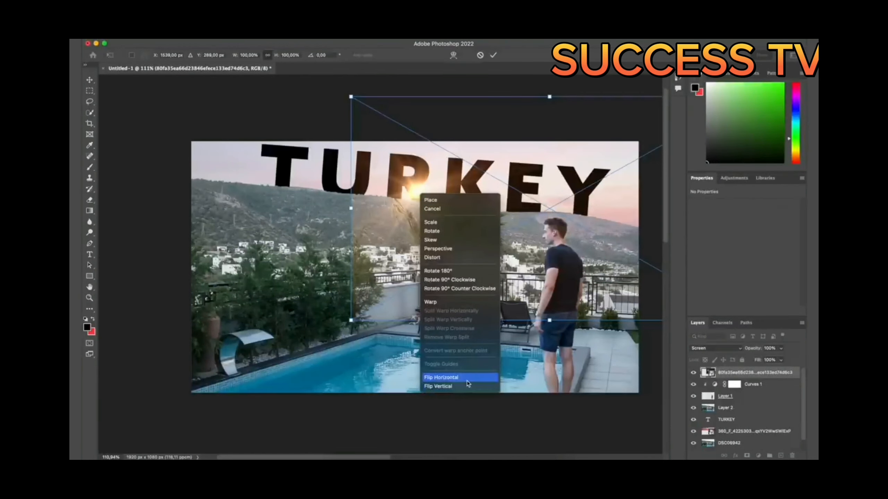
left_click(441, 377)
left_click_drag(597, 206, 537, 170)
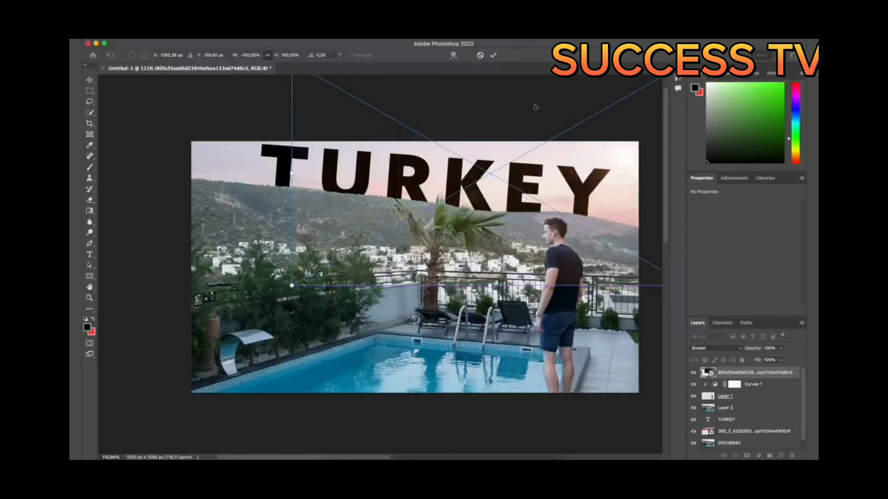
left_click(494, 56)
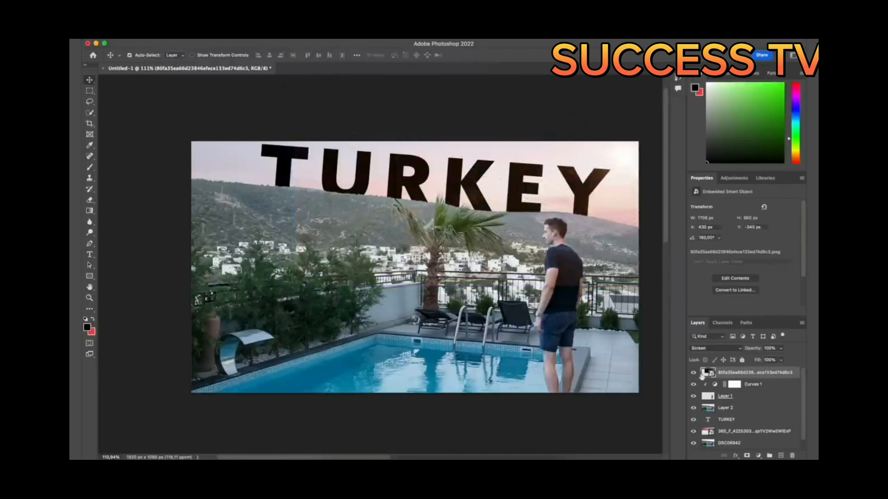
Toggle the lens flare layer's visibility to compare the image with and without the glow.
left_click(694, 373)
left_click(694, 373)
left_click(694, 373)
left_click(694, 374)
Rasterize the lens flare layer and erase its visible left edge with a large, soft Eraser brush.
left_click(91, 200)
left_click(500, 296)
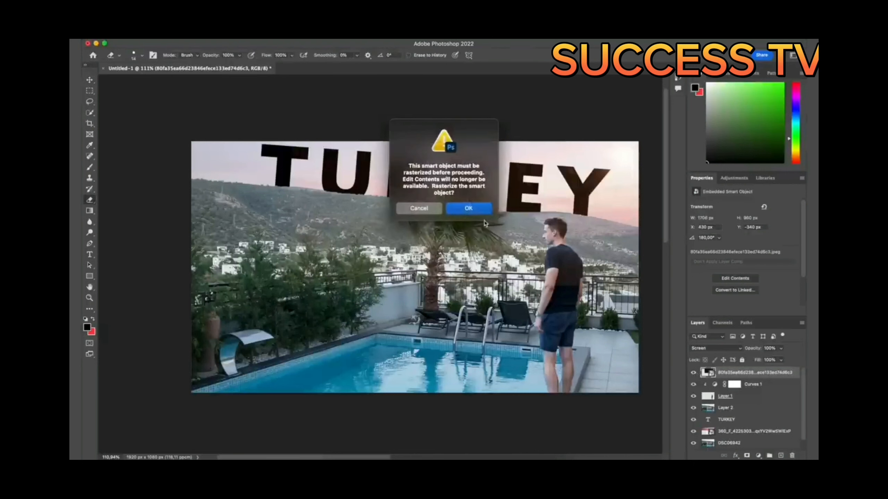
left_click(471, 208)
right_click(637, 274)
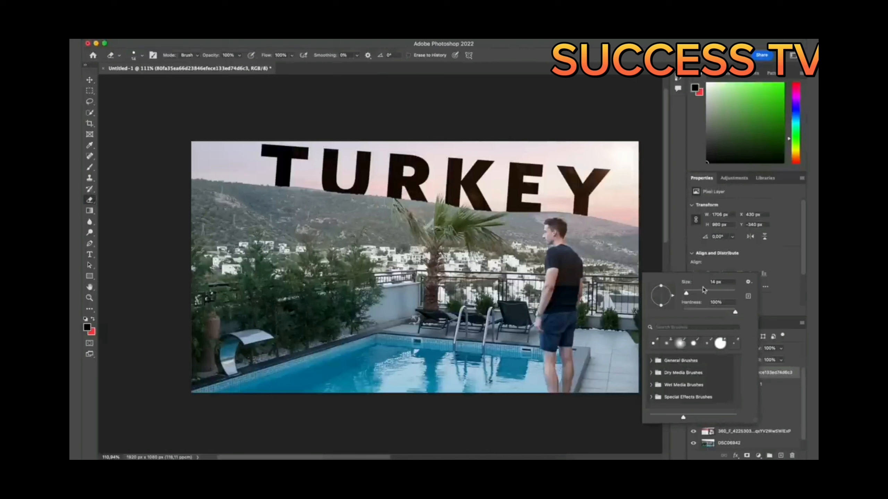
mouse_move(704, 290)
left_mouse_down()
mouse_move(734, 294)
mouse_move(686, 312)
left_mouse_up()
key("Return")
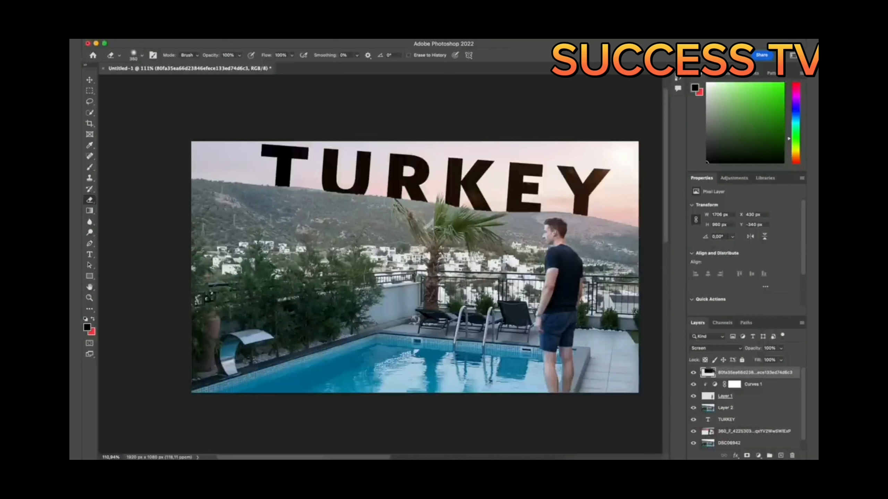
left_click(359, 121)
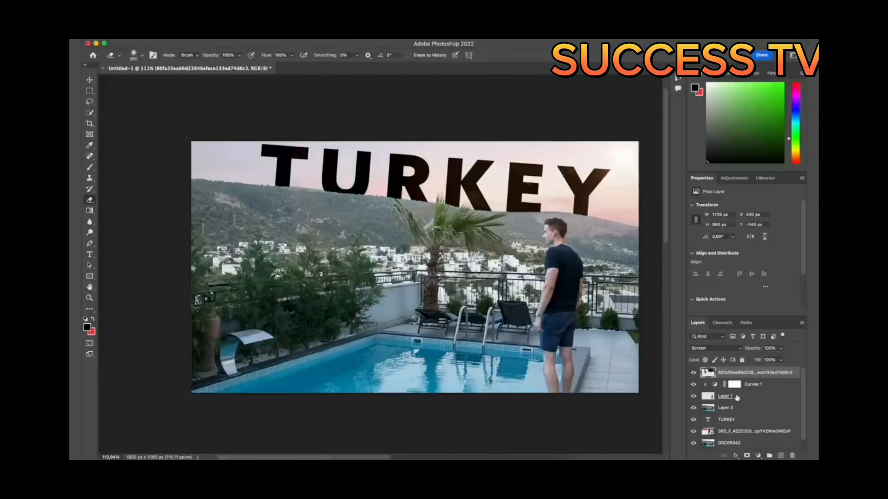
Hide and show the lens flare layer repeatedly to check how it blends after the erasing.
left_click(694, 373)
left_click(693, 373)
left_click(694, 373)
left_click(694, 373)
left_click(693, 373)
left_click(693, 374)
Review the blend modes available for the lens flare layer without changing Screen.
left_click(718, 348)
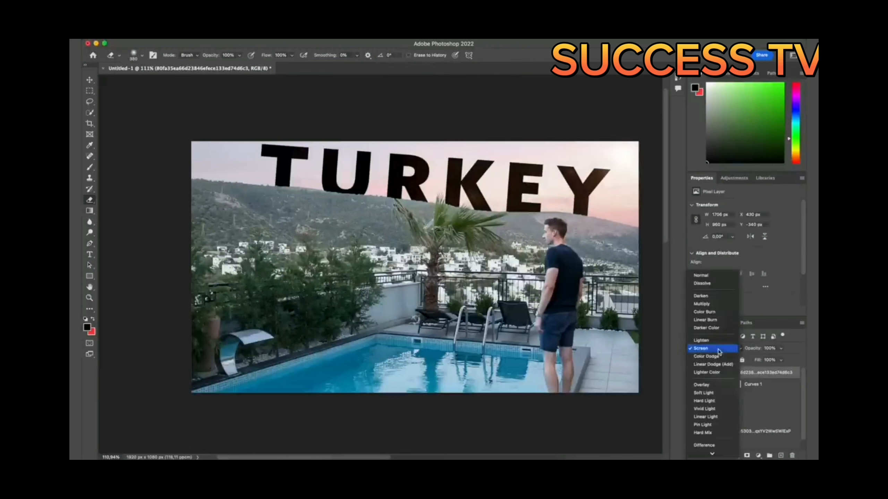
left_click(756, 346)
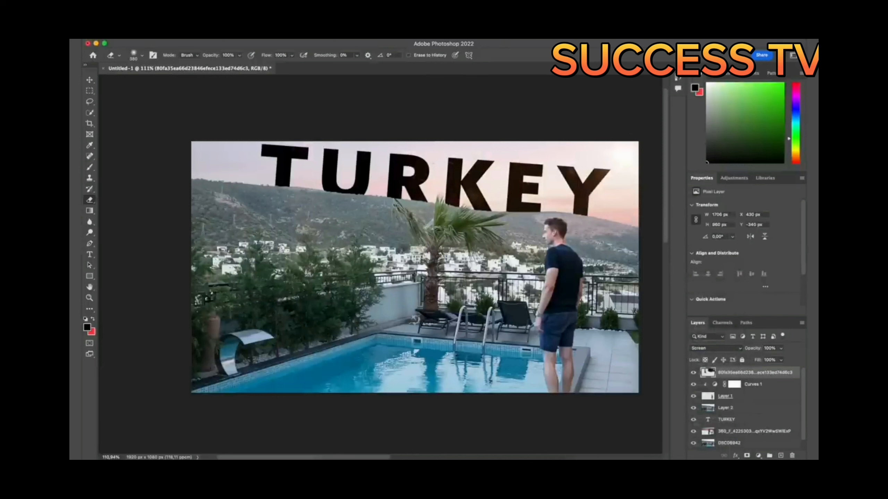
scroll(416, 190, "down", 2)
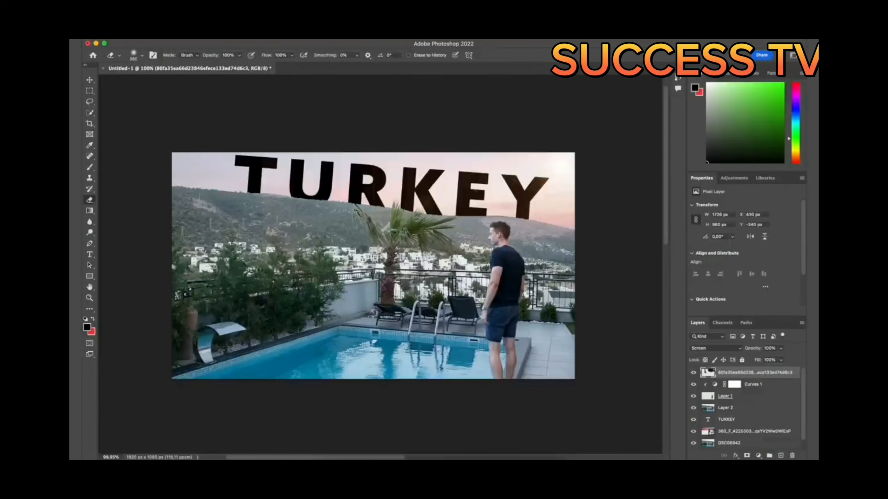
left_click(683, 81)
left_click(683, 82)
scroll(373, 266, "down", 3)
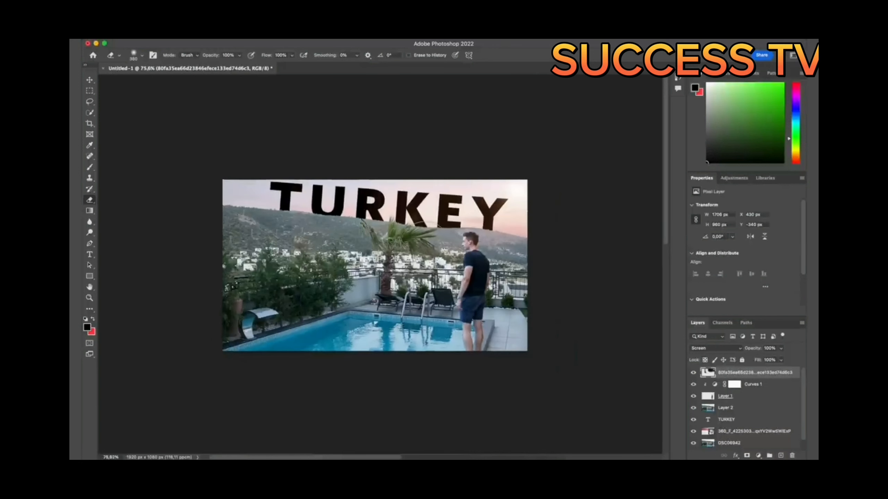
Start saving a copy of the composite, choosing to store it on the computer instead of in Creative Cloud.
scroll(372, 266, "up", 5)
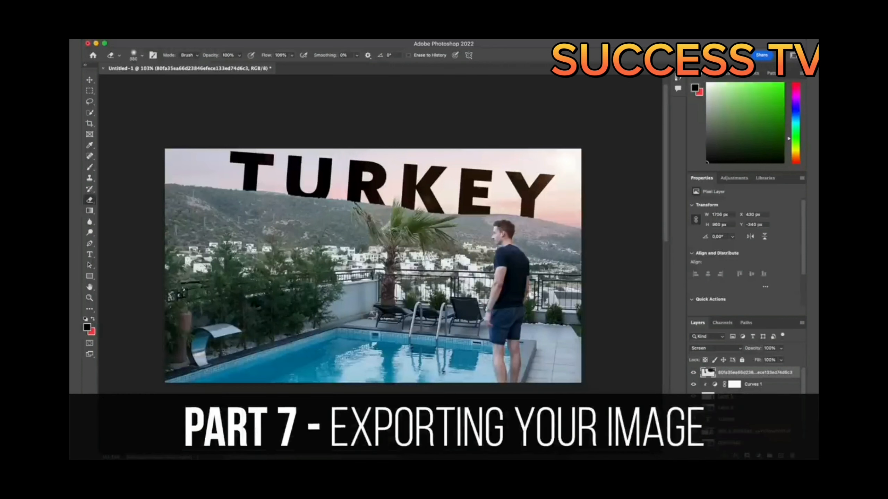
left_click(155, 49)
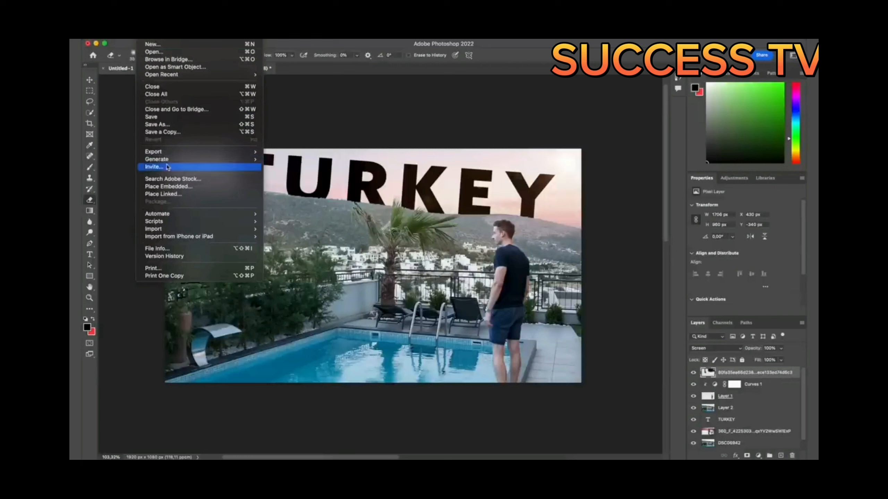
left_click(182, 133)
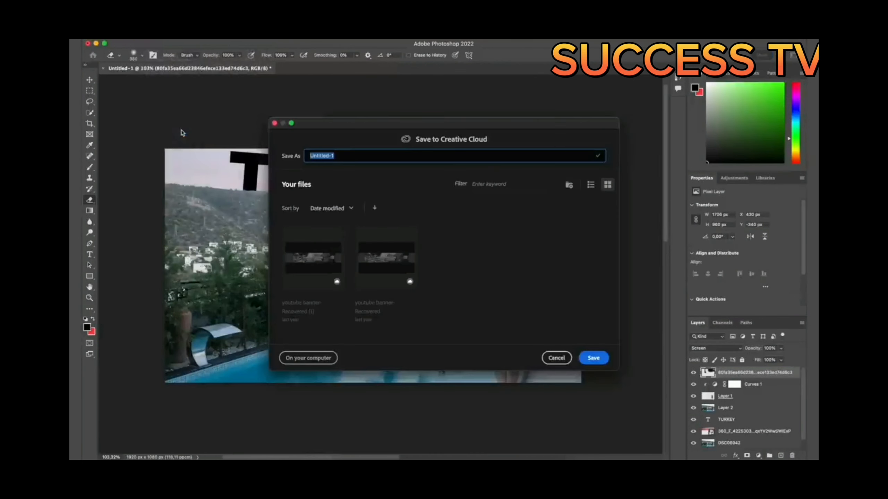
left_click(316, 360)
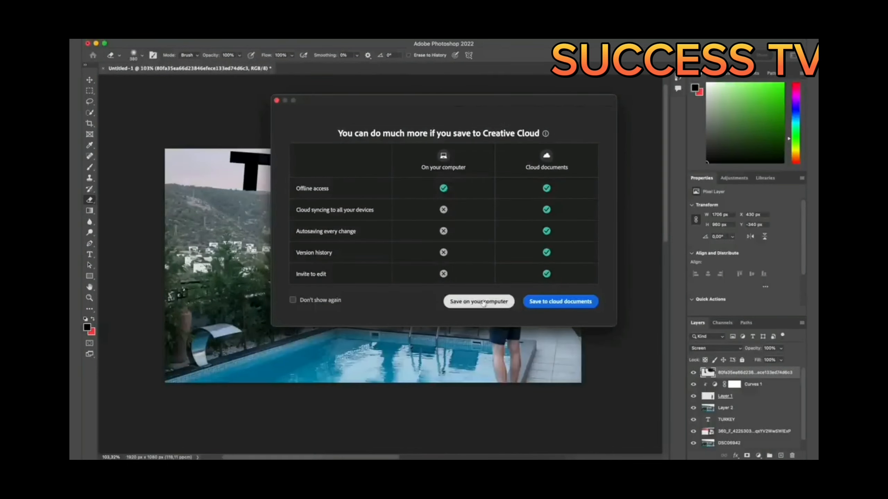
left_click(498, 305)
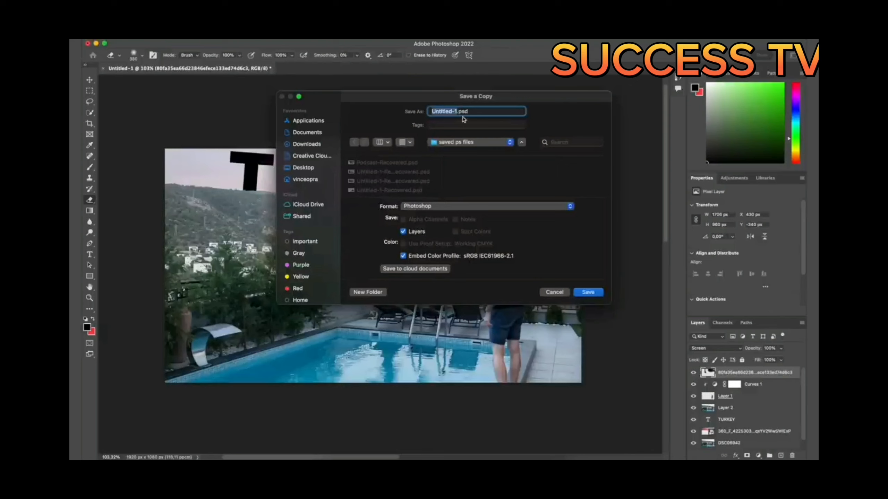
Name the copy Picture and set the Desktop as its save location.
key("BackSpace")
type("R")
type("icture")
left_click(462, 144)
left_click(468, 154)
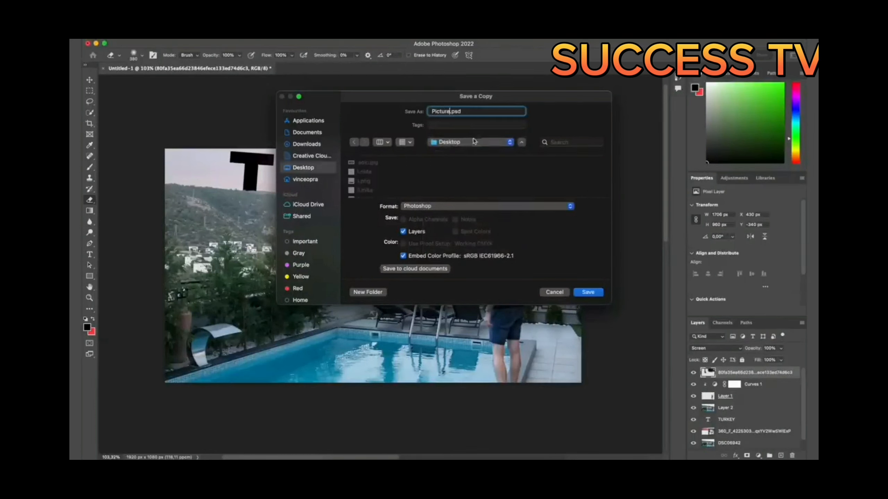
Save the copy in JPEG format with Maximum quality 12 and the Baseline ("Standard") format option.
left_click(455, 206)
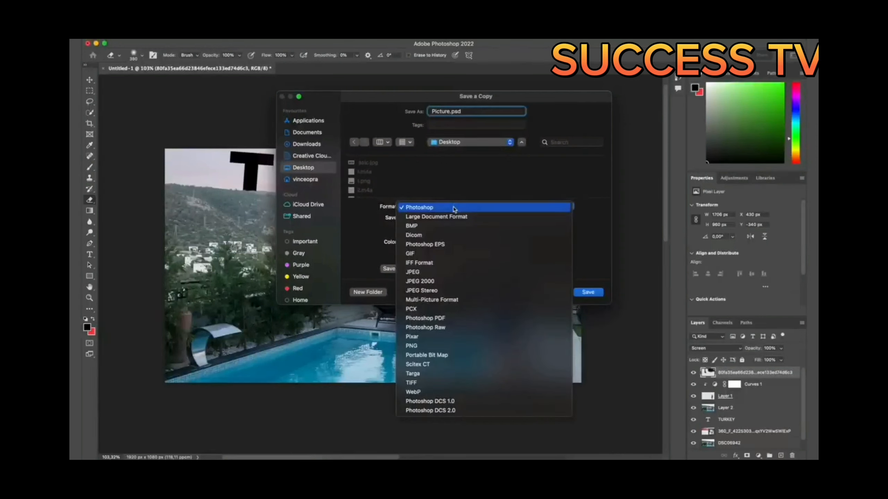
left_click(441, 273)
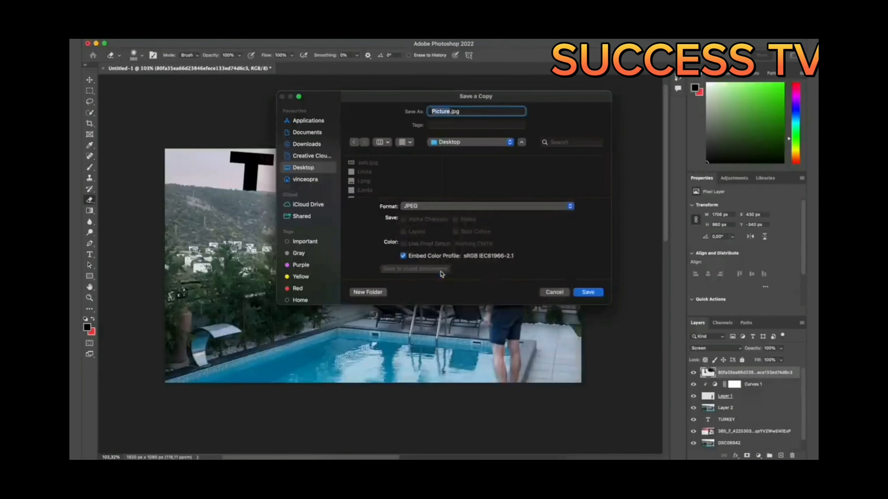
left_click(589, 293)
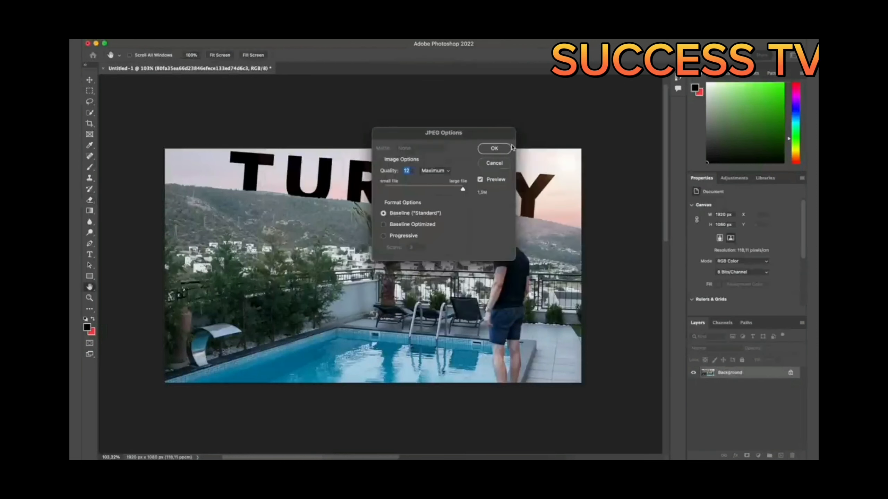
left_click(494, 148)
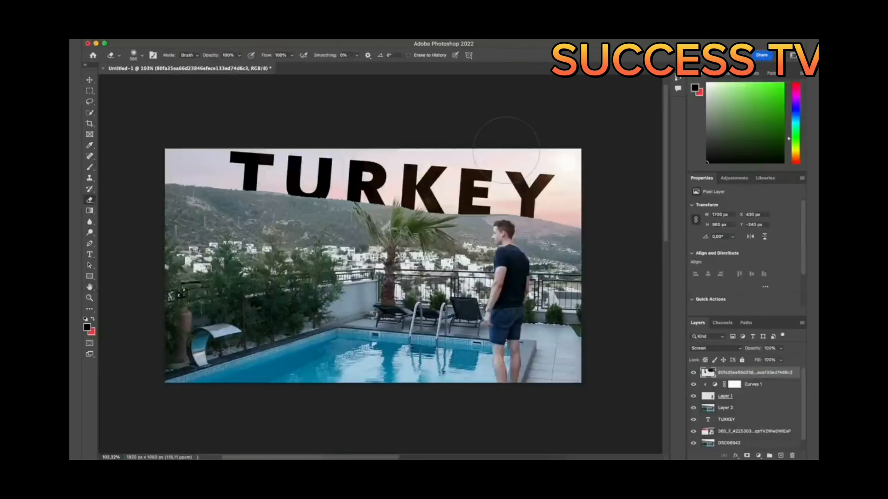